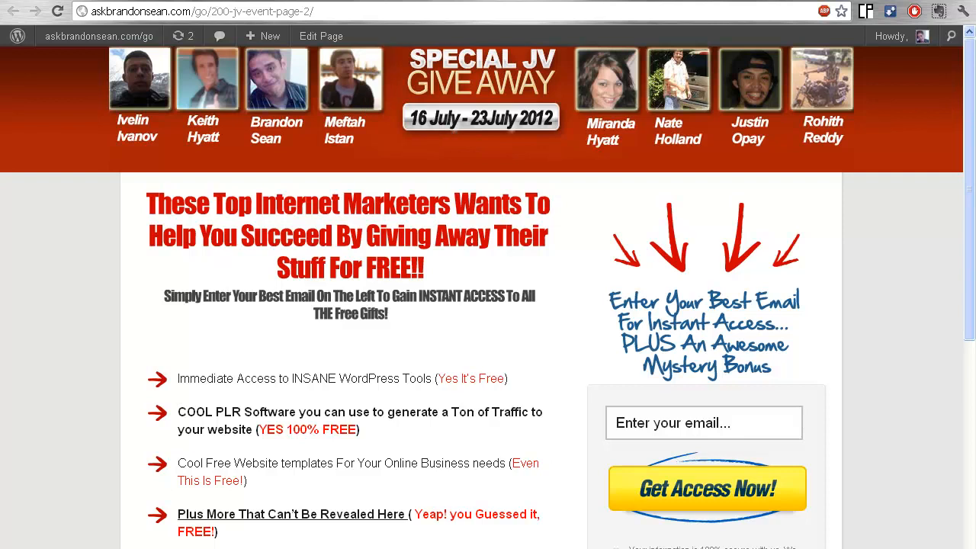
Step: Compare the bulleted text in the 200 JV event page editor with the bullets on the published page
key("ctrl+Tab")
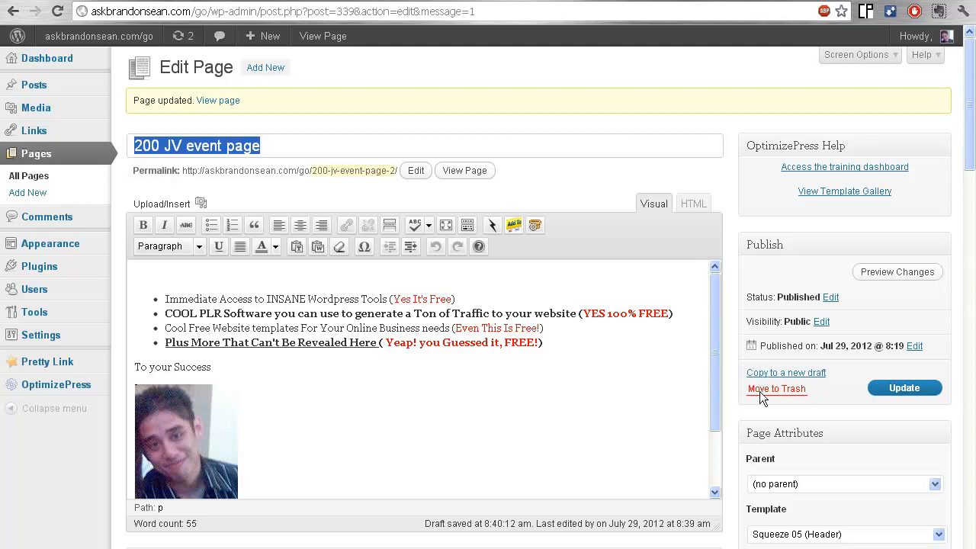
scroll(817, 452, "down", 2)
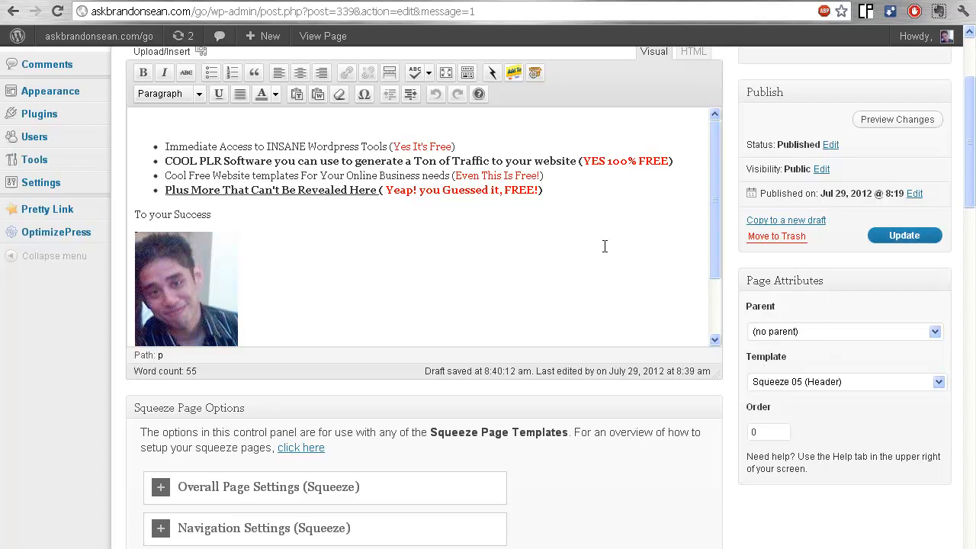
scroll(502, 288, "down", 1)
scroll(504, 282, "up", 2)
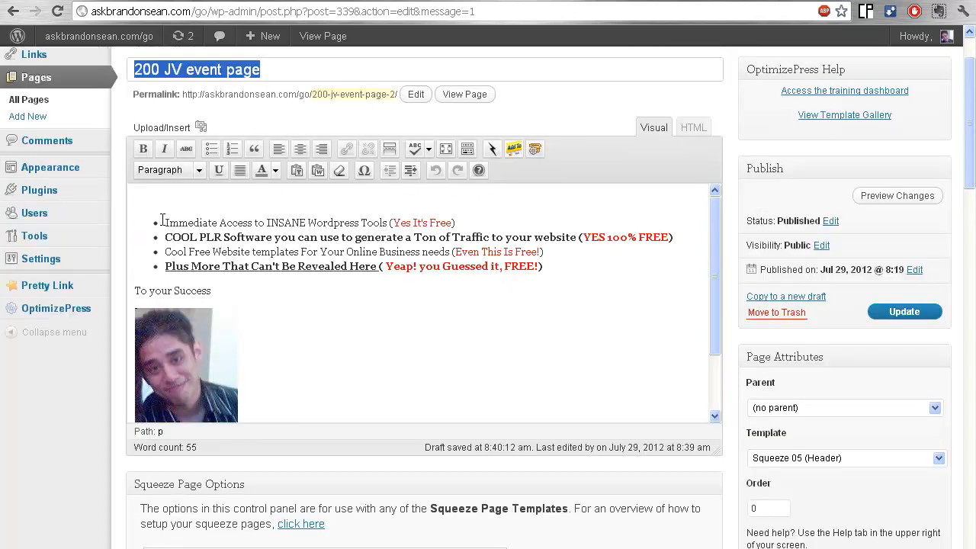
key("ctrl+Tab")
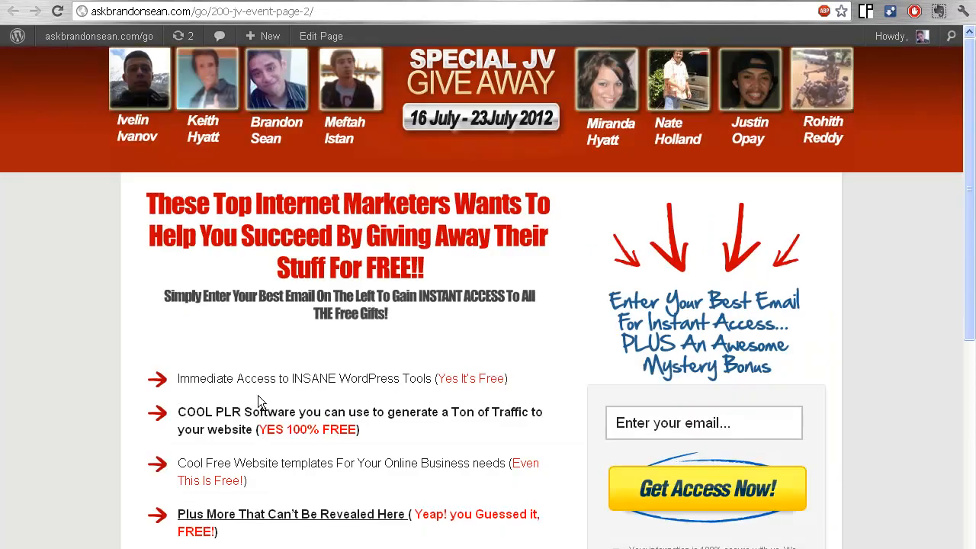
key("ctrl+Tab")
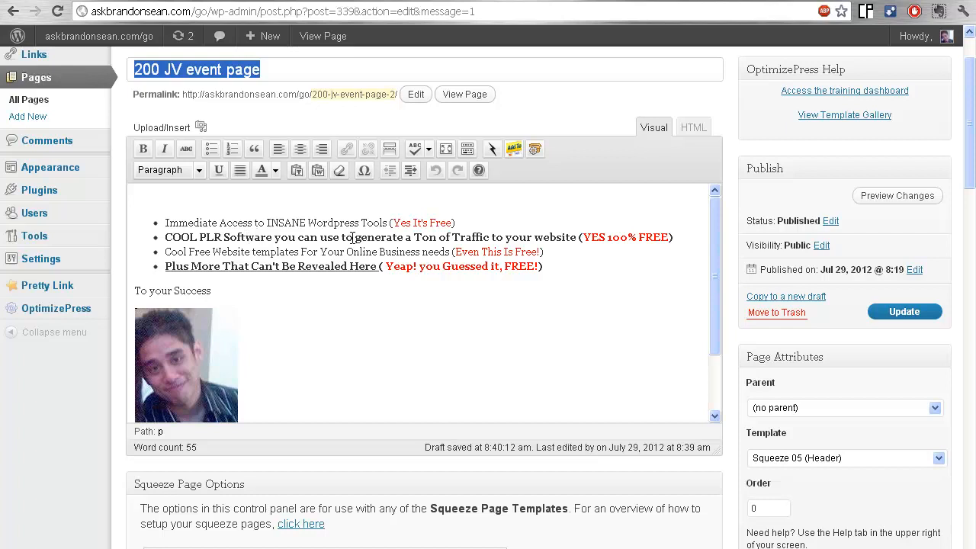
Step: Expand Overall Page Settings (Squeeze) and compare the selected bullet style with the bullets on the published page
scroll(374, 268, "down", 2)
scroll(368, 273, "down", 1)
scroll(353, 270, "down", 1)
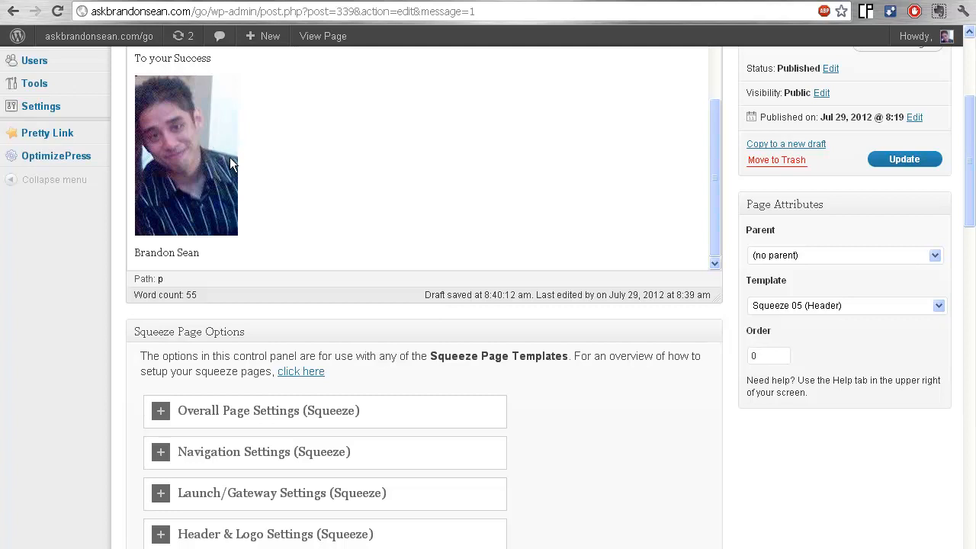
scroll(315, 185, "down", 2)
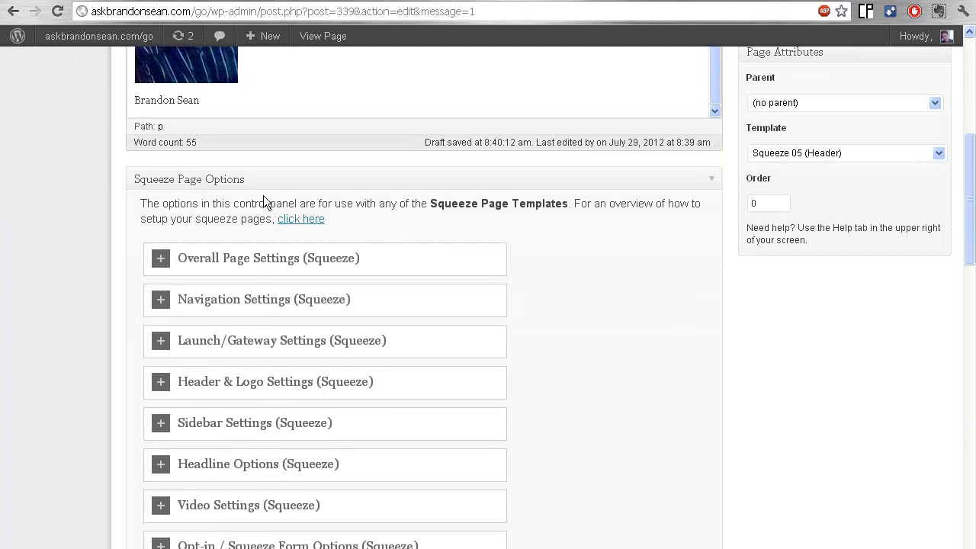
left_click(163, 260)
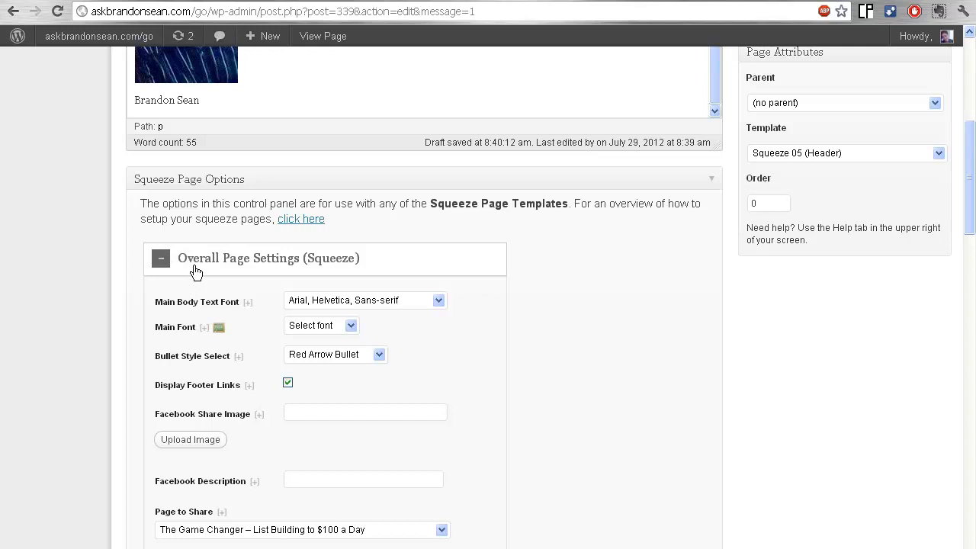
scroll(286, 290, "down", 1)
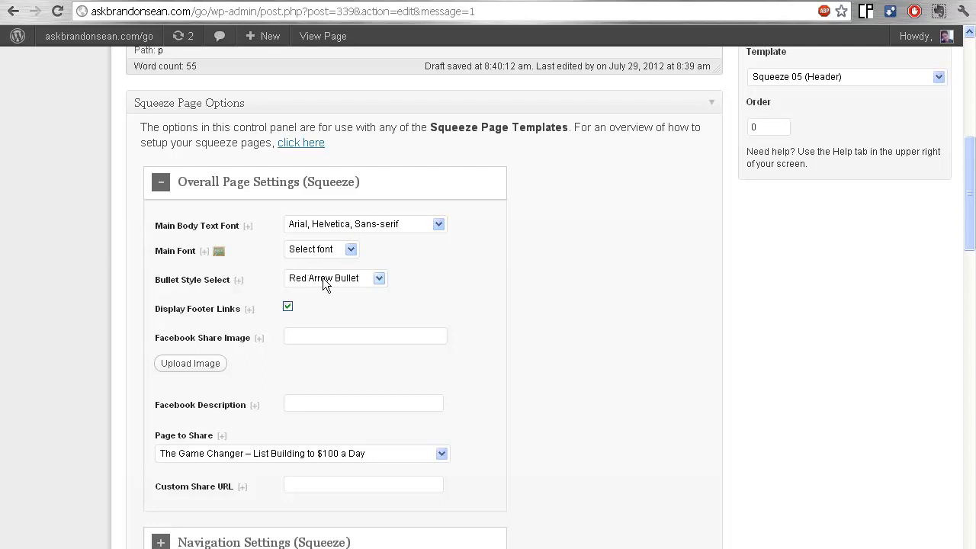
left_click(404, 3)
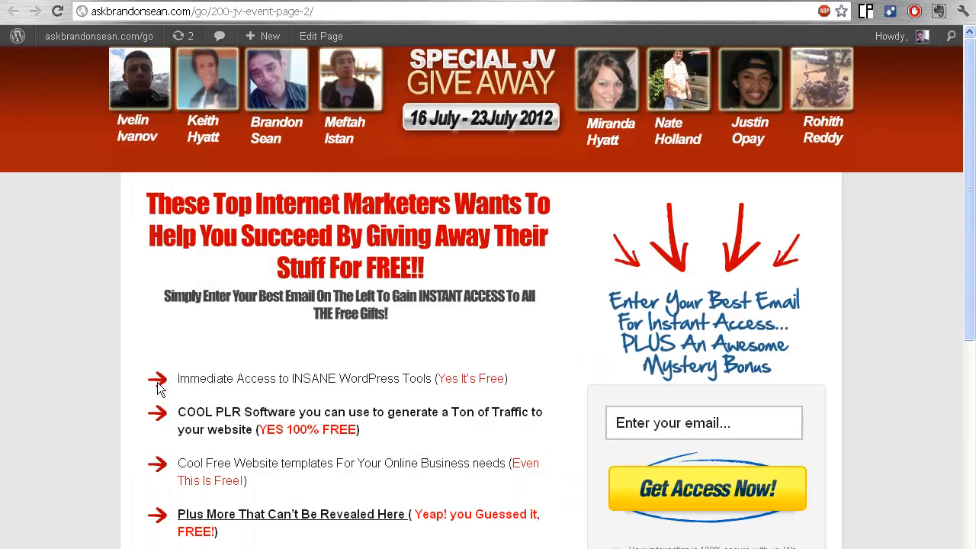
left_click_drag(155, 412, 177, 427)
left_click(381, 3)
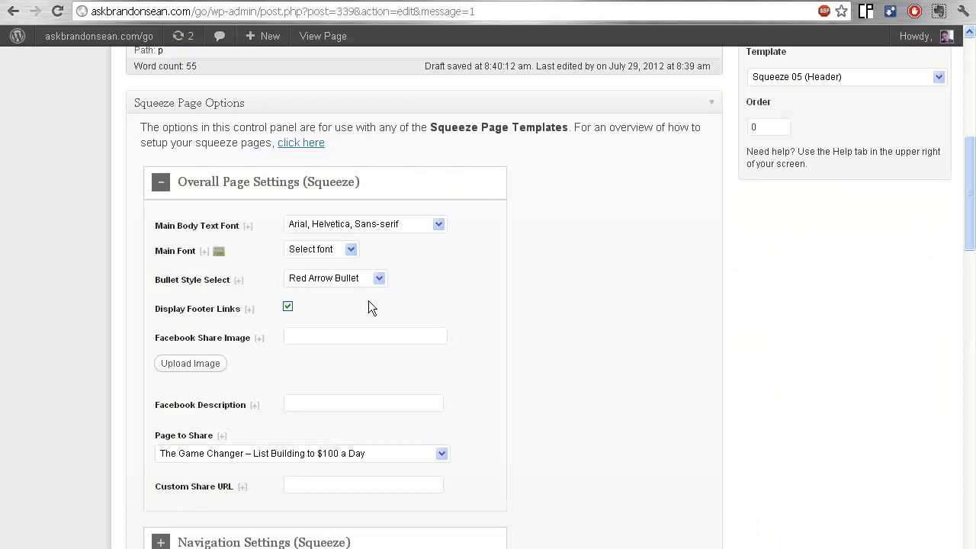
Step: Review the remaining Overall Page Settings (Squeeze), including the Facebook and page sharing fields, and collapse the section
scroll(368, 302, "down", 3)
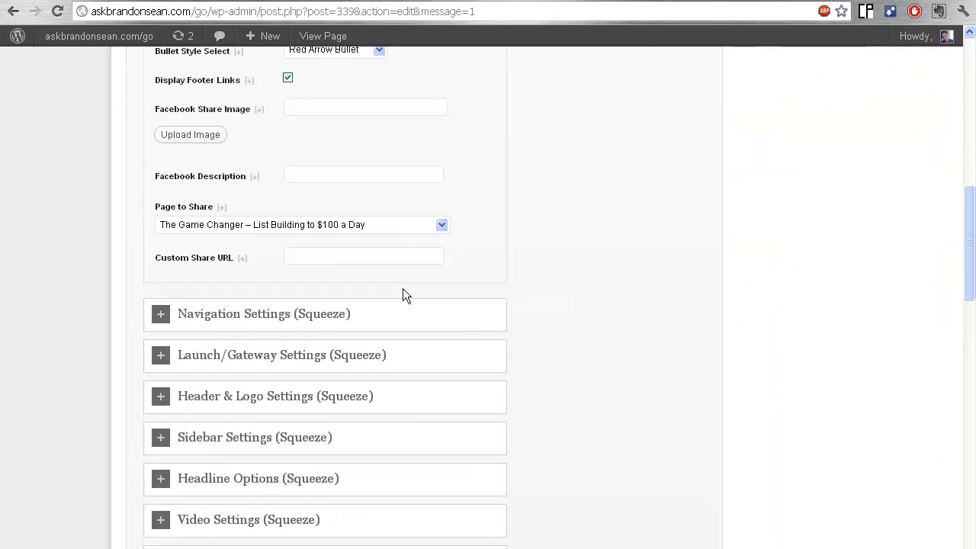
scroll(403, 290, "up", 1)
scroll(286, 156, "up", 1)
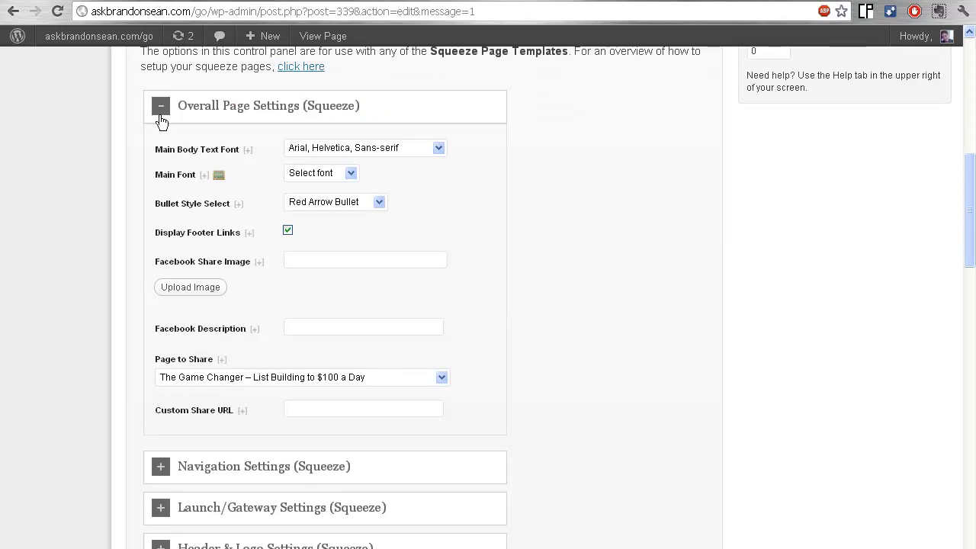
scroll(159, 119, "down", 1)
scroll(170, 133, "down", 1)
scroll(170, 132, "up", 1)
scroll(169, 132, "up", 1)
scroll(170, 126, "up", 1)
left_click(160, 181)
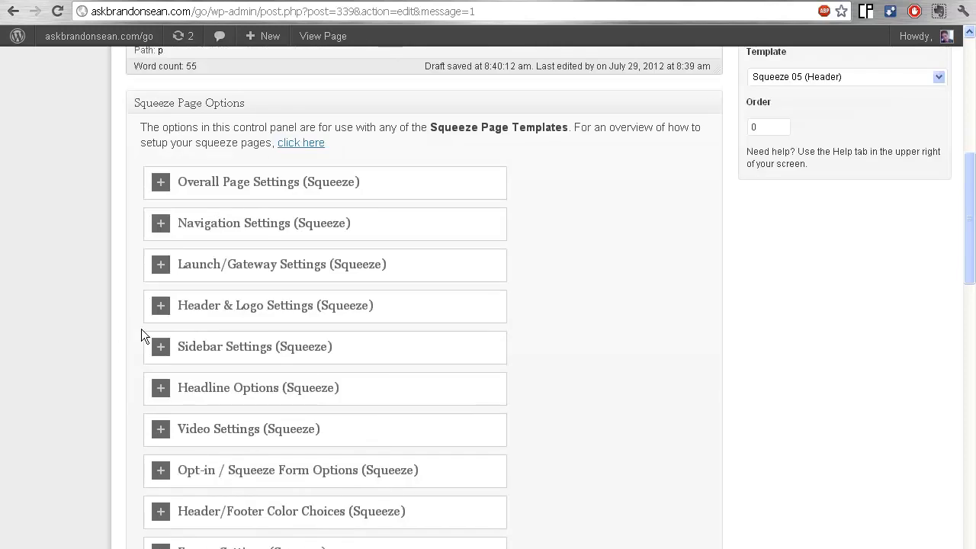
Step: Expand Opt-in / Squeeze Form Options (Squeeze) and compare its arrow and headline settings with the published page's opt-in box
scroll(175, 363, "down", 1)
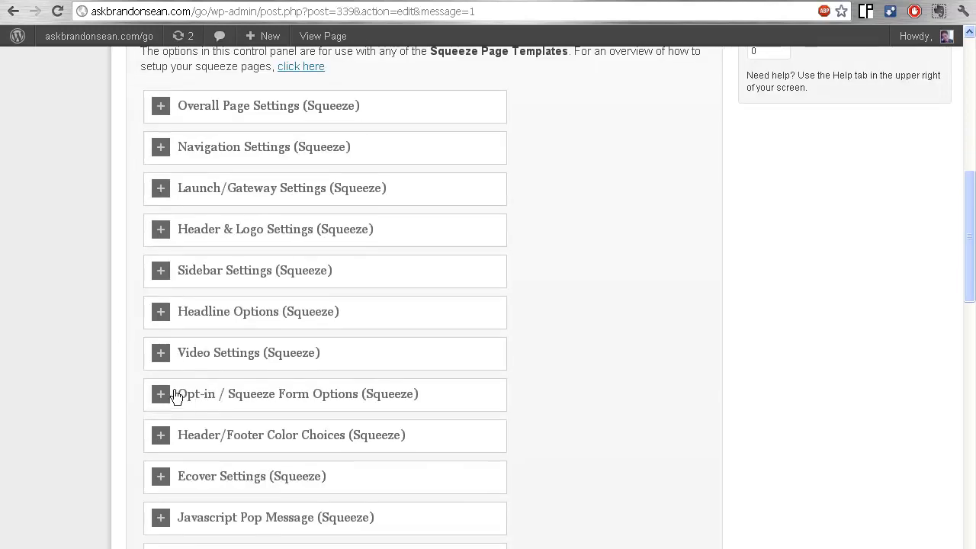
left_click(160, 393)
scroll(160, 392, "down", 3)
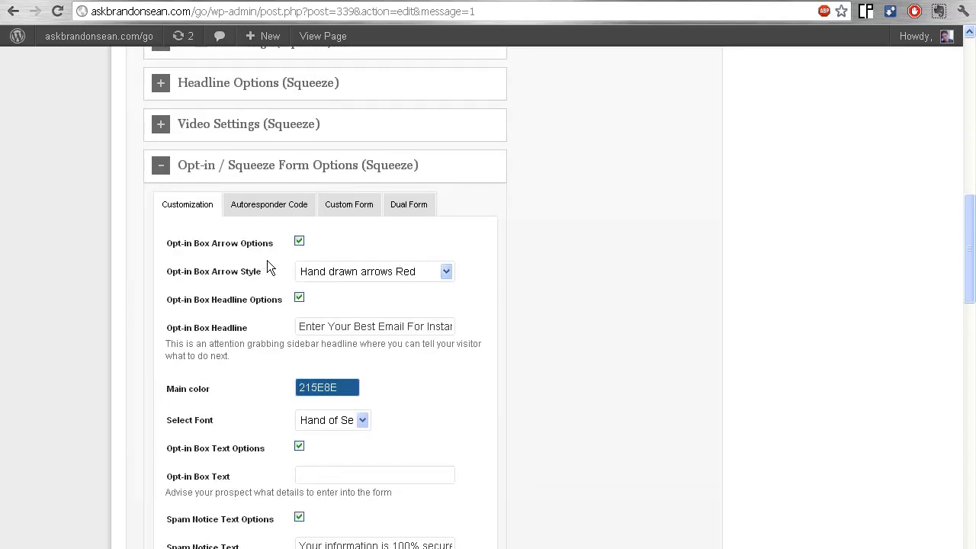
left_click(299, 295)
left_click(510, 0)
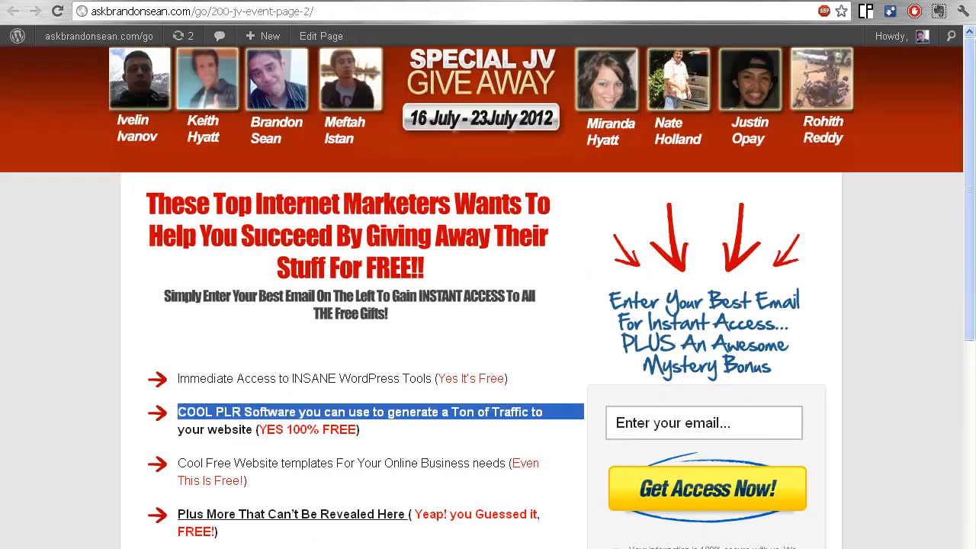
left_click(412, 1)
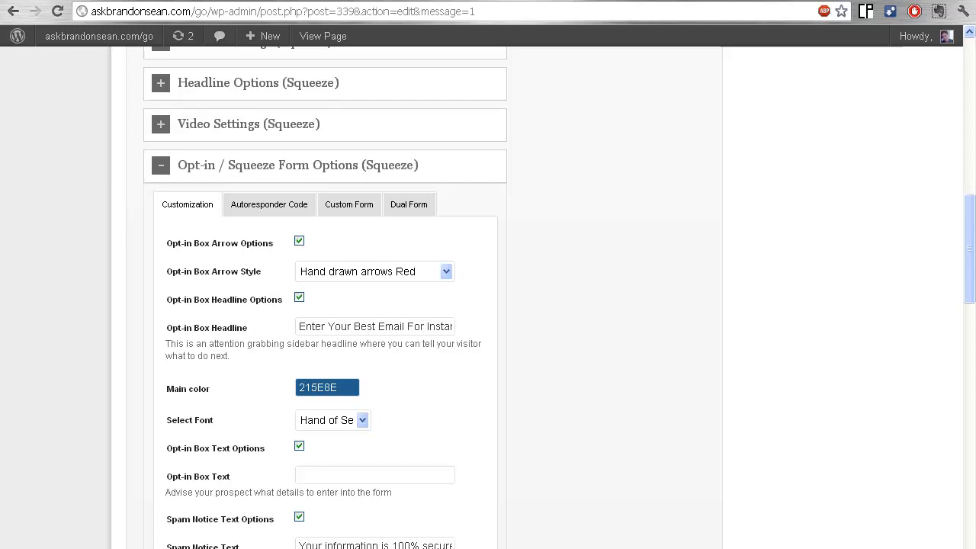
left_click(465, 1)
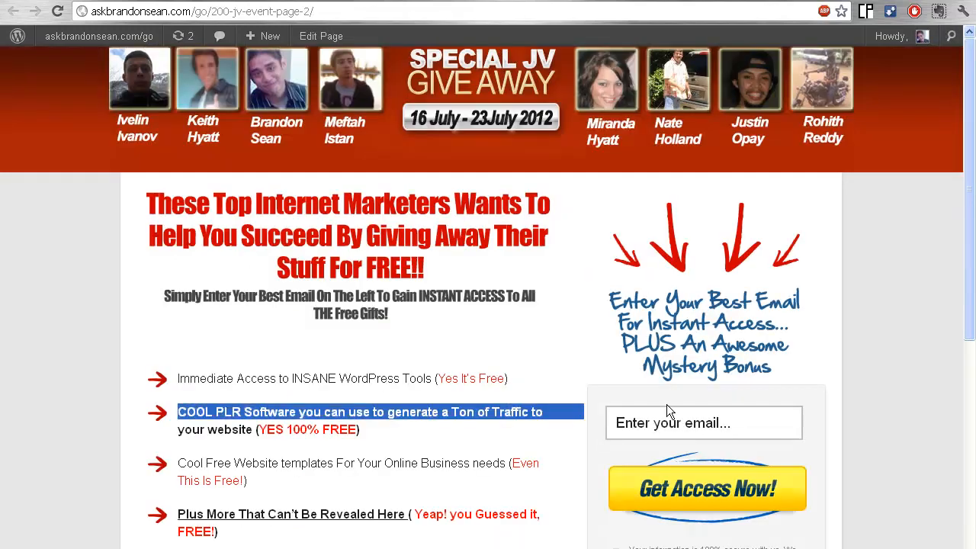
scroll(667, 404, "down", 1)
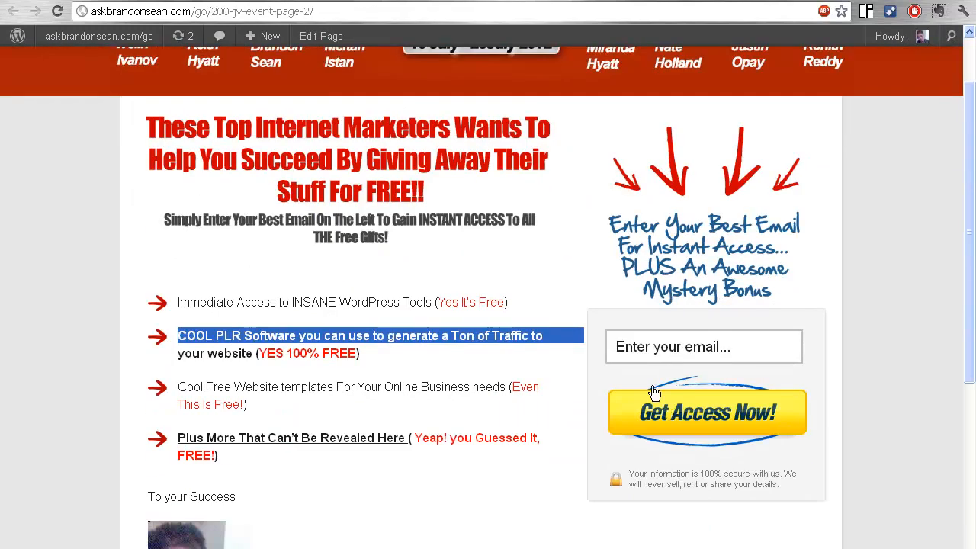
left_click(435, 2)
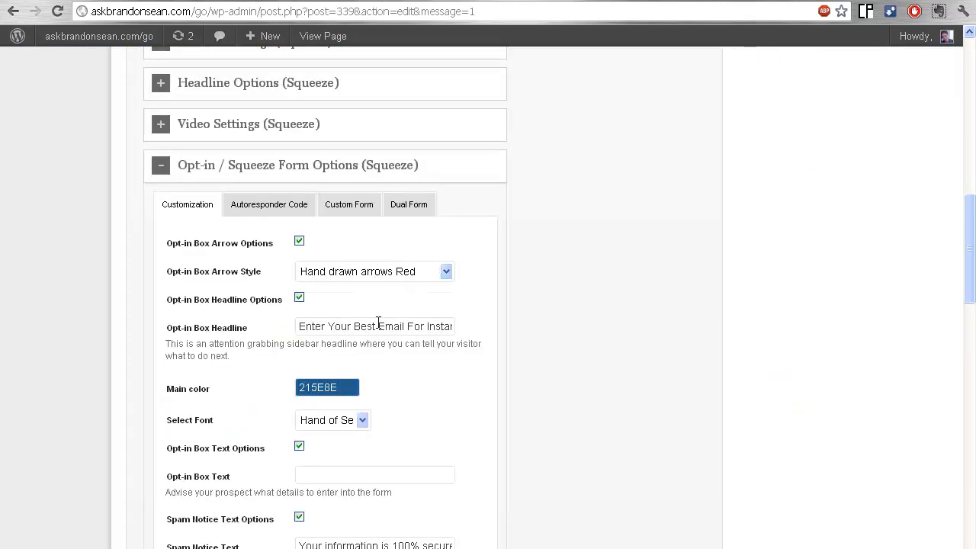
Step: Check the full Opt-in Box Headline text against the published page and inspect the headline's font choices
left_click_drag(385, 326, 479, 316)
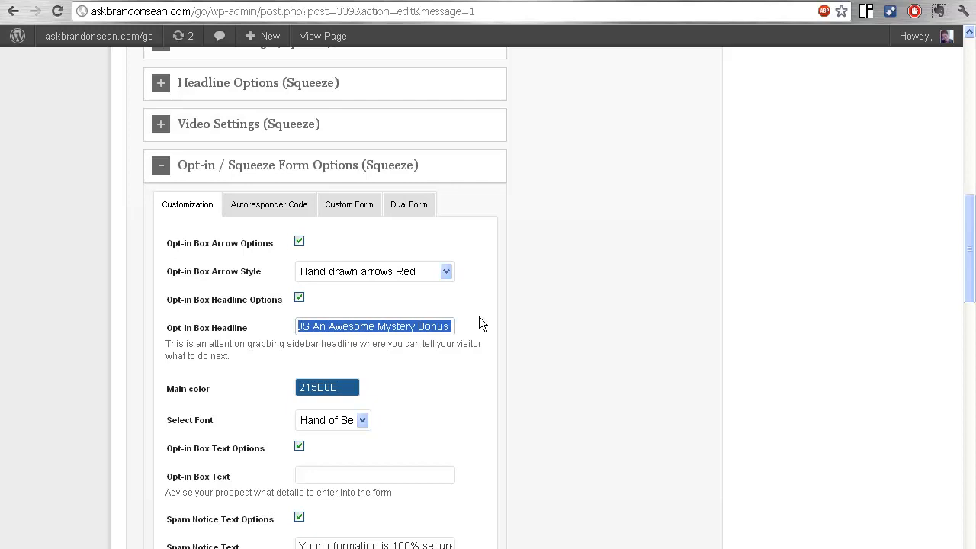
key("ctrl+Tab")
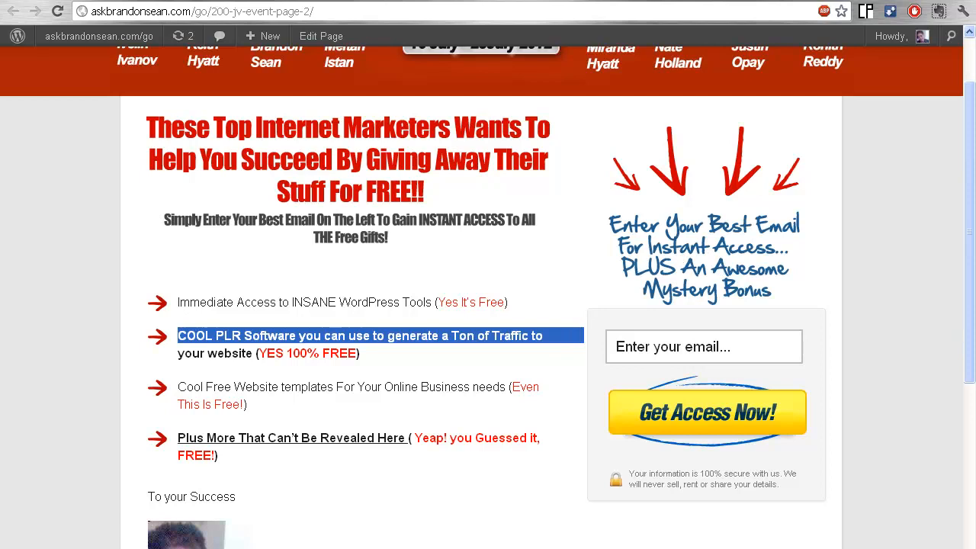
key("ctrl+Tab")
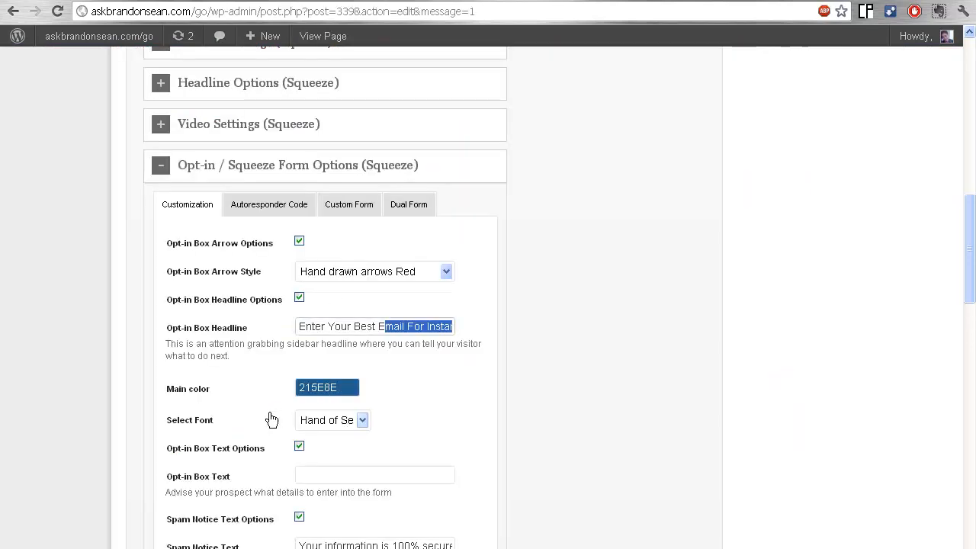
left_click(362, 421)
left_click(360, 422)
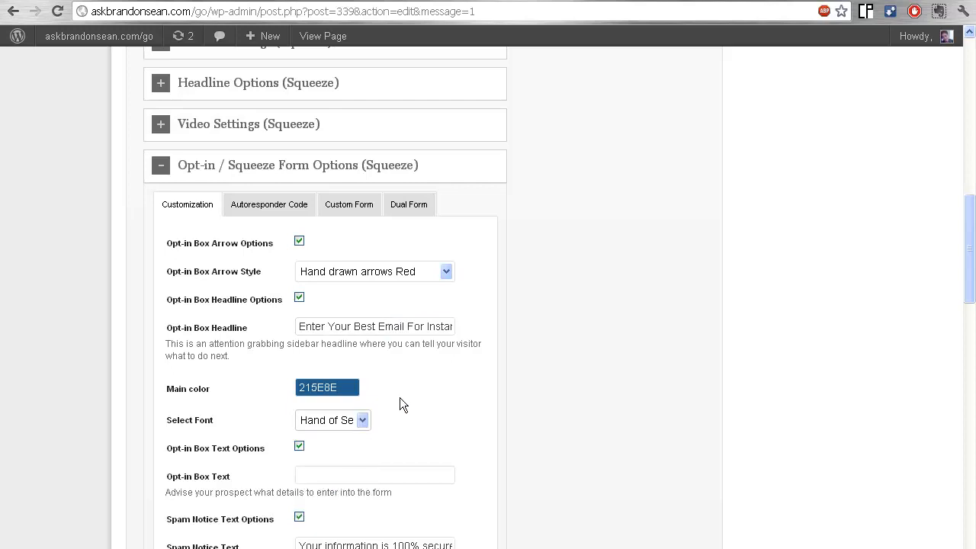
Step: Compare the opt-in text and spam notice settings with the published page, and collapse the opt-in form options
scroll(362, 370, "down", 1)
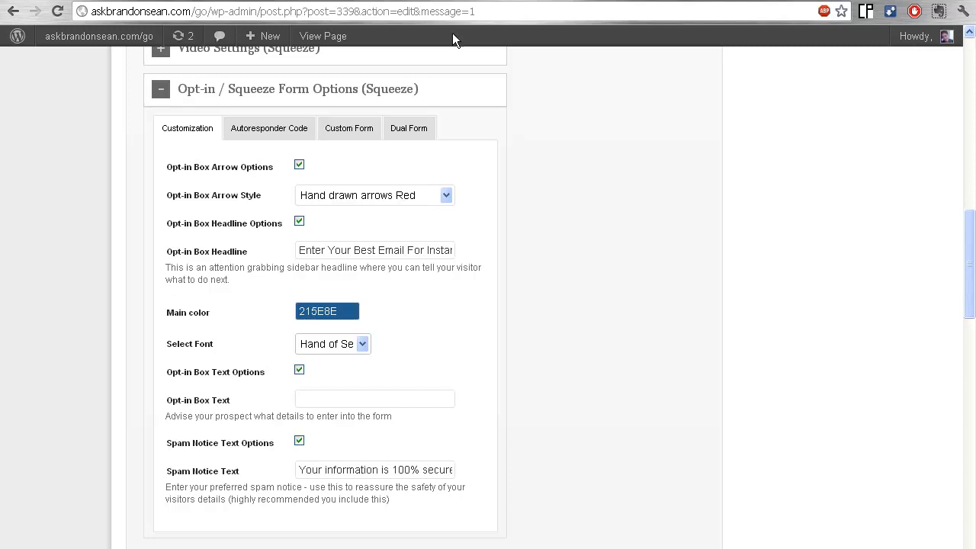
left_click(471, 1)
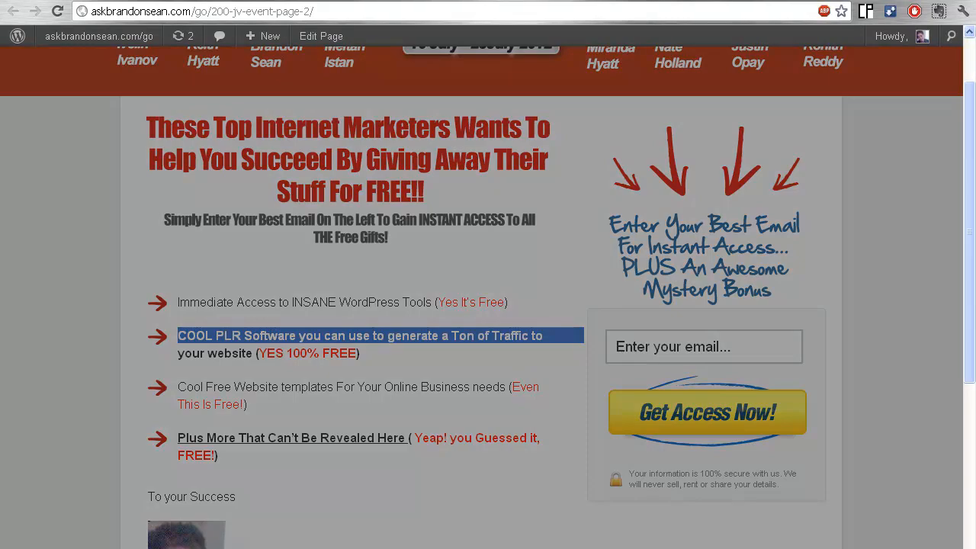
left_click(366, 1)
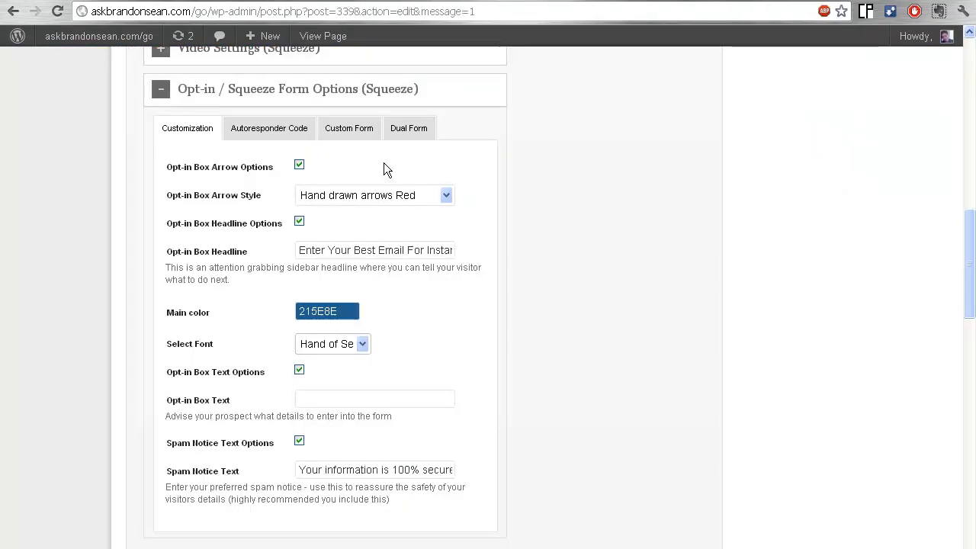
left_click(159, 90)
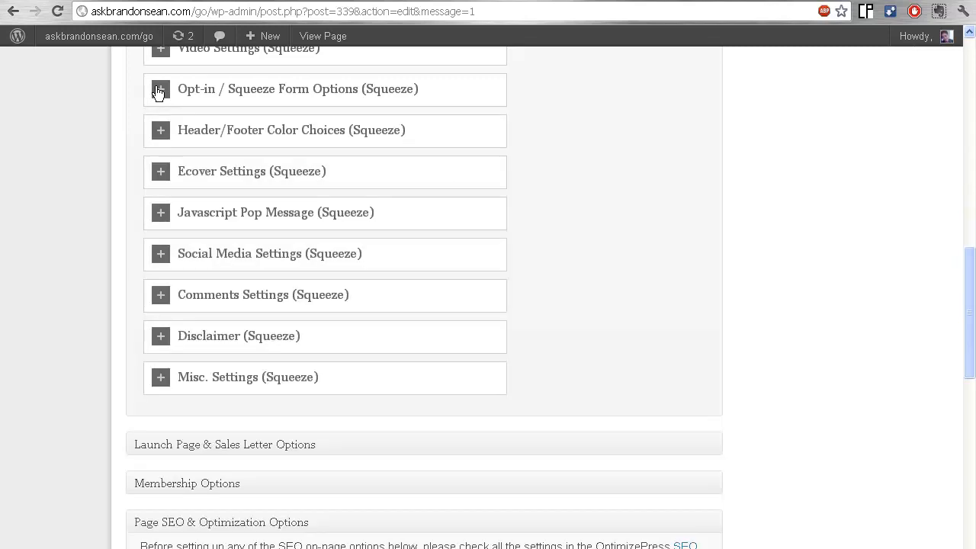
Step: Expand Exit Redirect Options under Page SEO & Optimization Options and examine the full pop message and the redirect URL
scroll(338, 222, "down", 4)
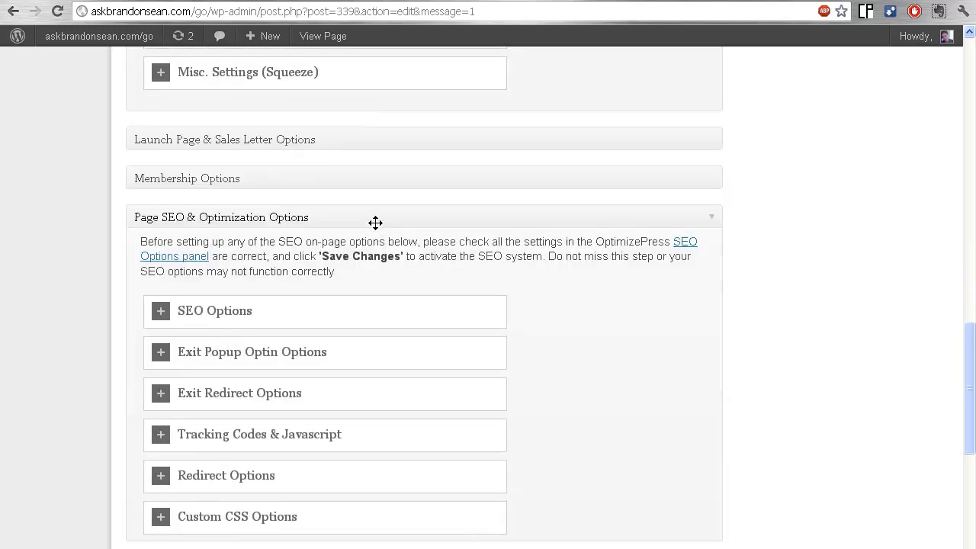
scroll(373, 230, "down", 3)
scroll(376, 232, "up", 2)
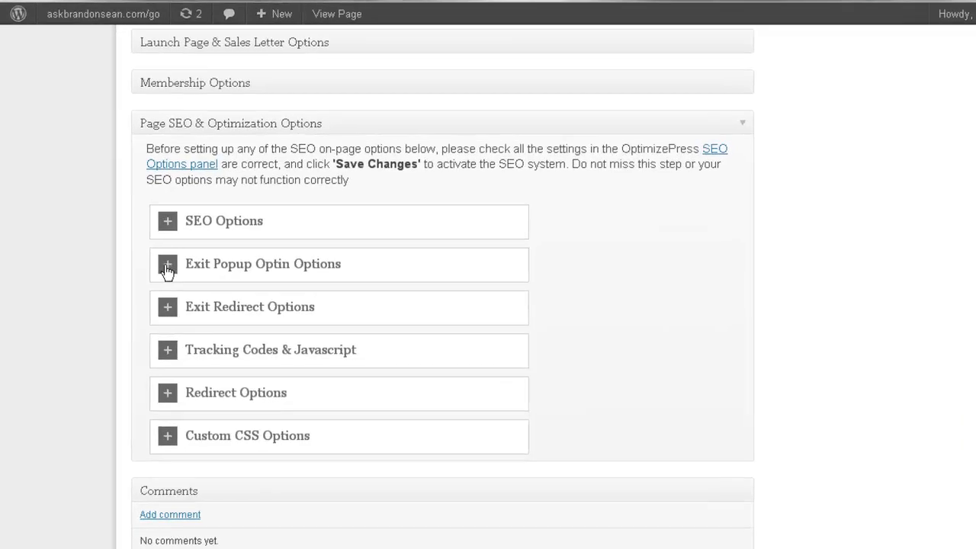
left_click(210, 248)
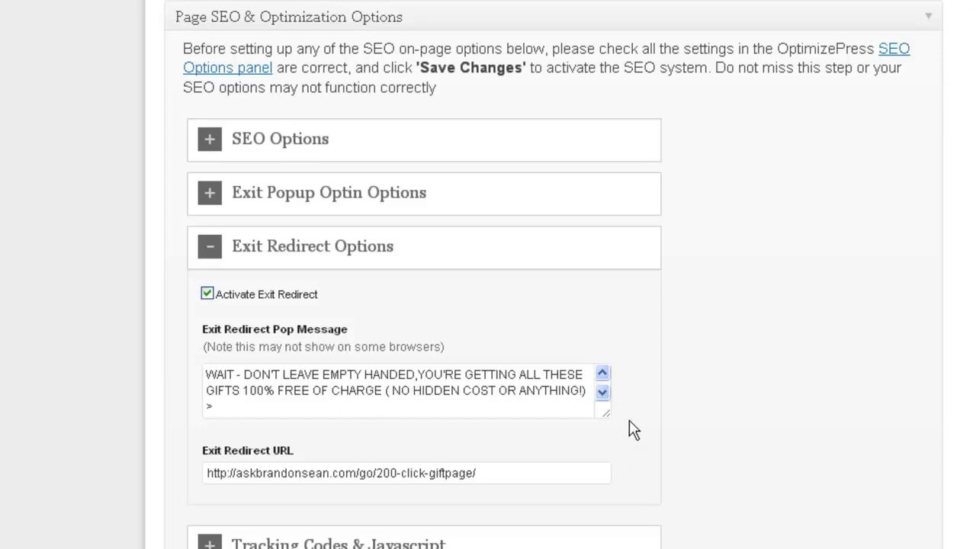
left_click(602, 392)
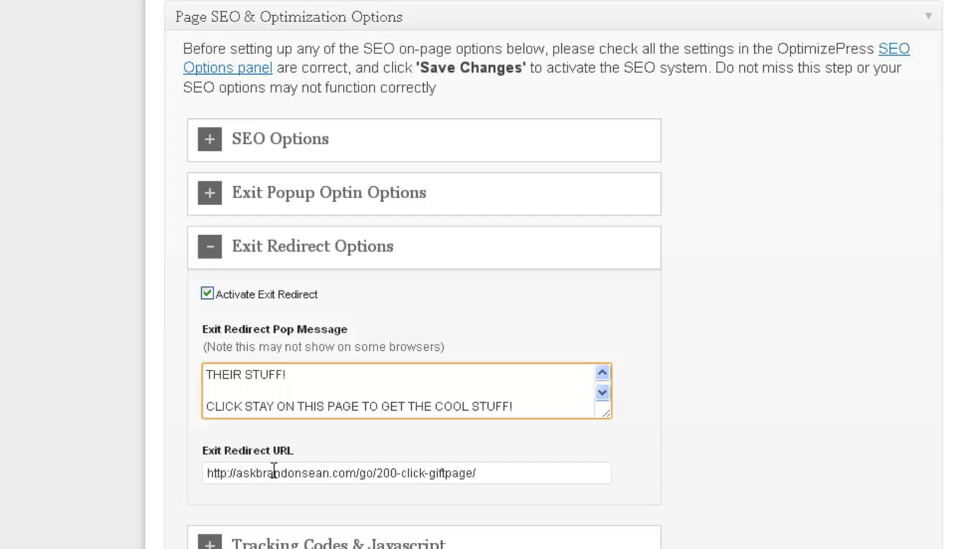
left_click_drag(492, 473, 229, 485)
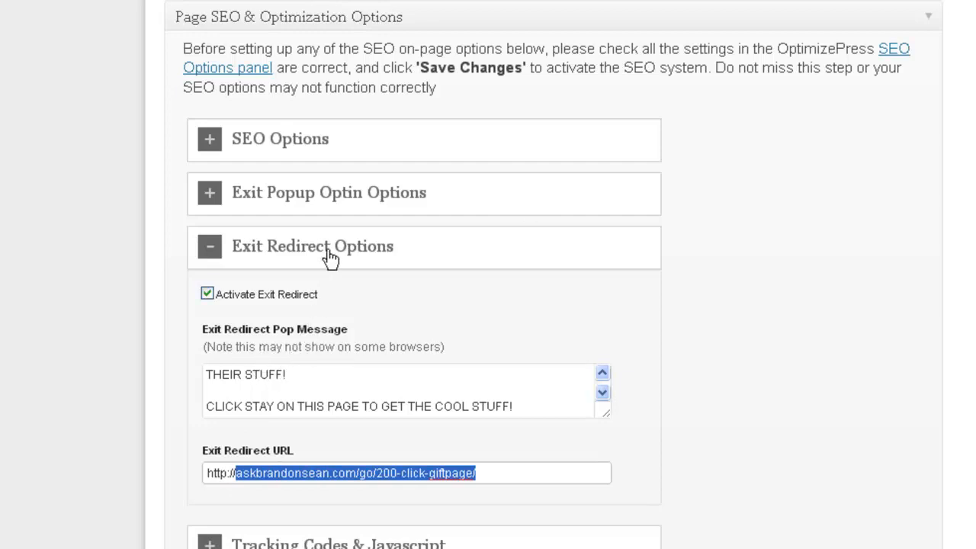
scroll(493, 260, "up", 15)
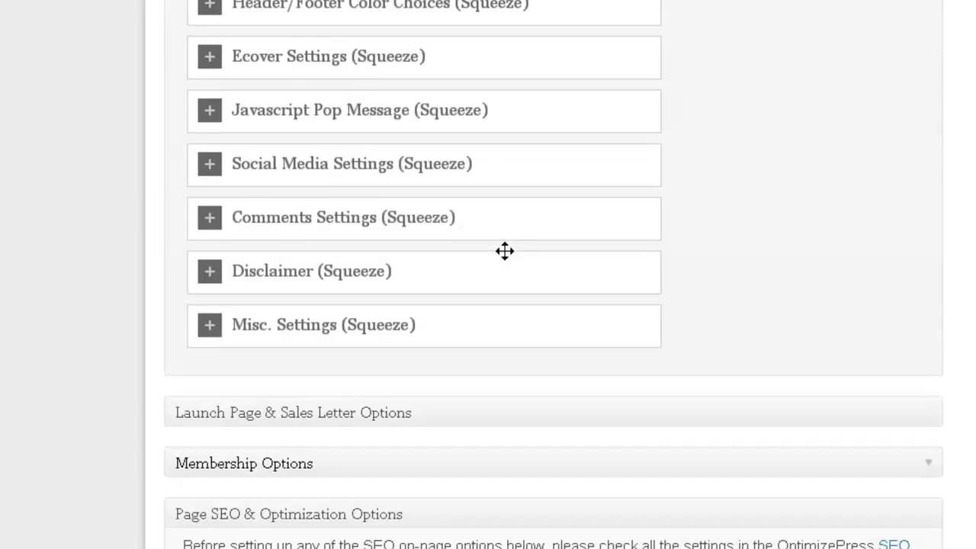
Step: Expand Opt-in / Squeeze Form Options (Squeeze) and examine the AWeber form code under Autoresponder Code
scroll(508, 260, "up", 2)
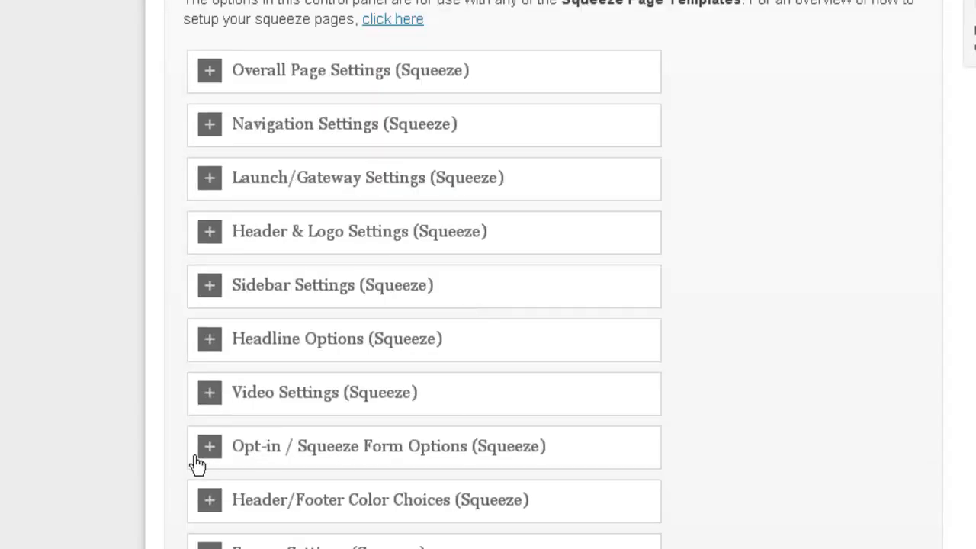
left_click(209, 449)
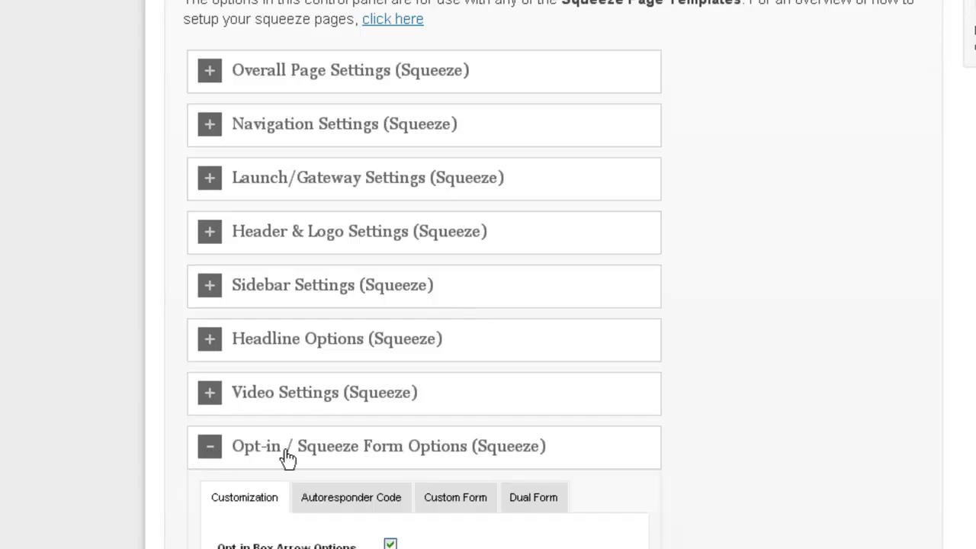
scroll(334, 464, "down", 2)
scroll(337, 467, "down", 4)
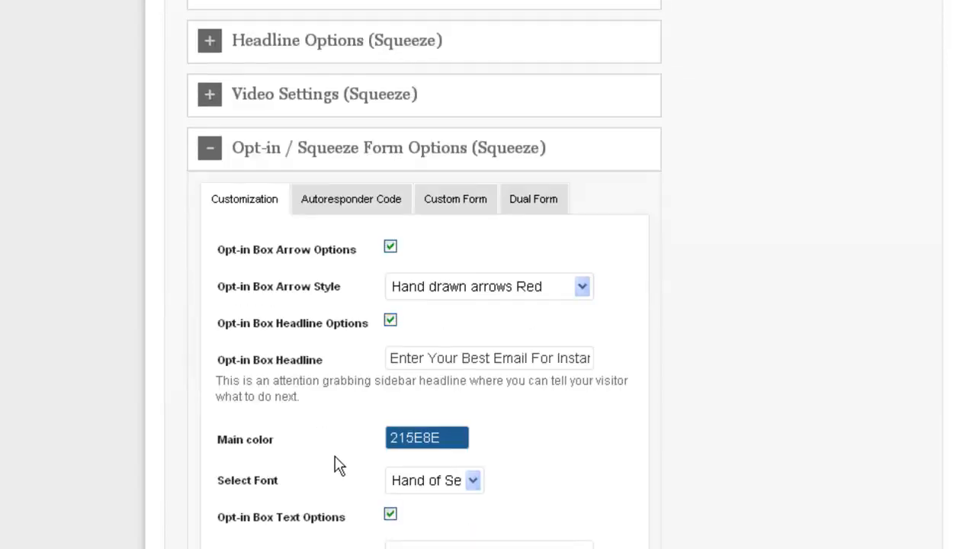
left_click(344, 212)
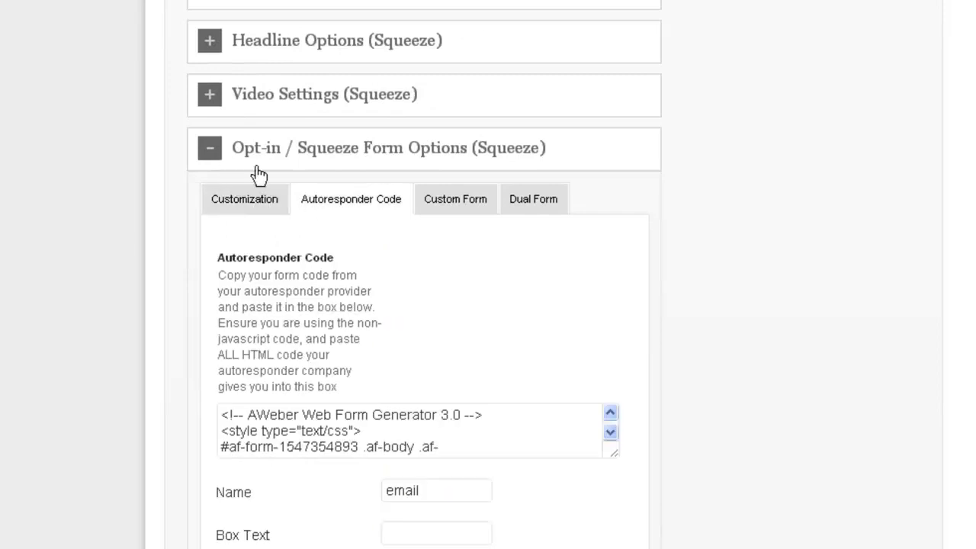
scroll(412, 290, "down", 2)
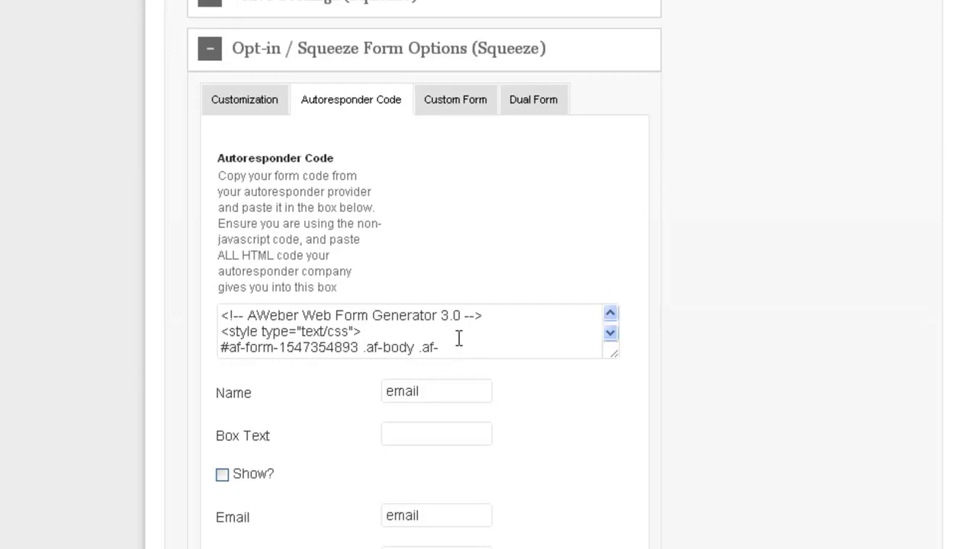
left_click_drag(460, 315, 472, 336)
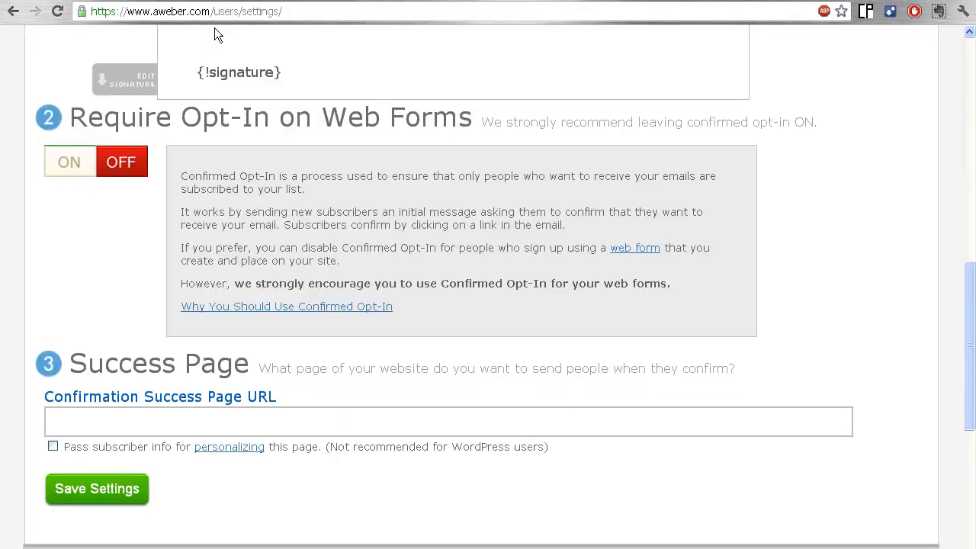
Step: Examine the gamechanger11 list's Confirmed Opt-In settings in AWeber, including the confirmation message, web form opt-in requirement and success page
scroll(337, 116, "up", 4)
scroll(342, 147, "up", 5)
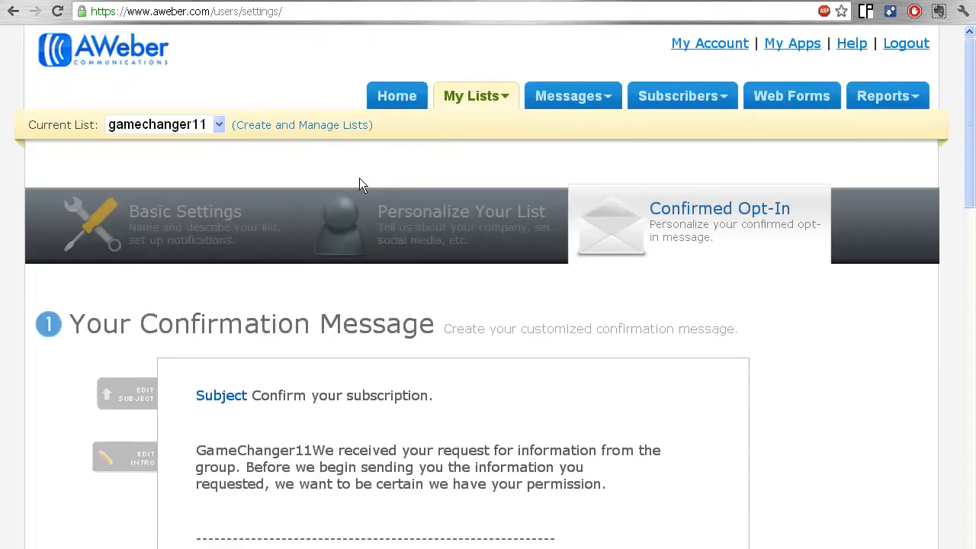
scroll(359, 191, "down", 6)
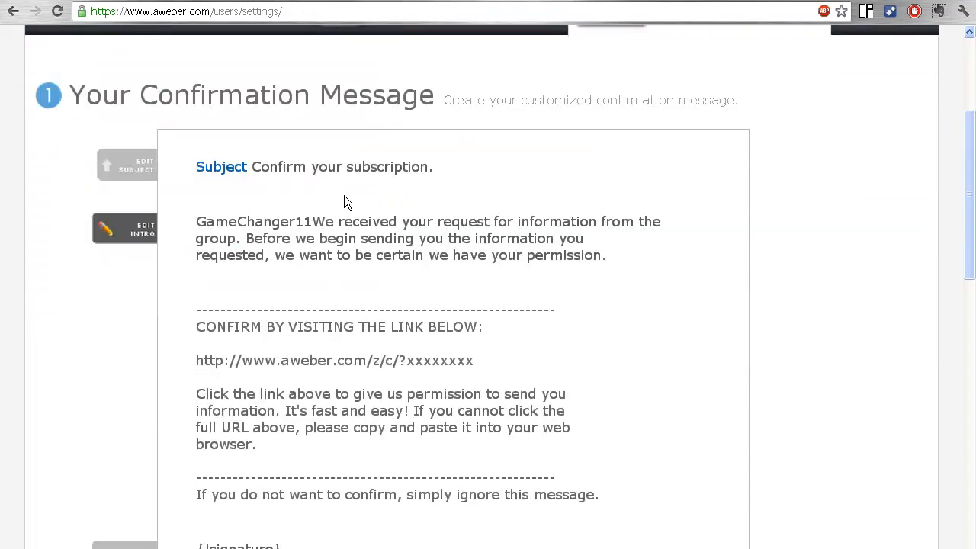
scroll(360, 220, "down", 3)
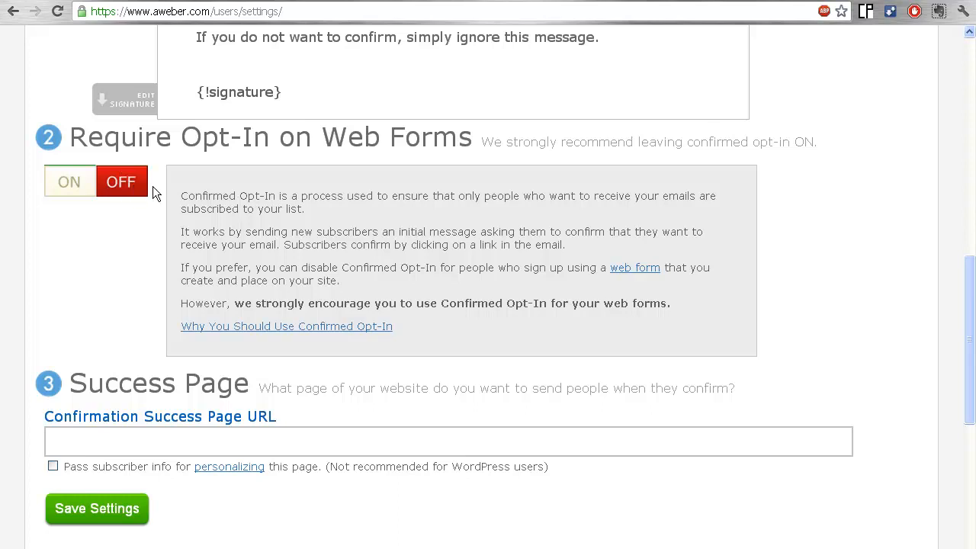
scroll(448, 231, "up", 7)
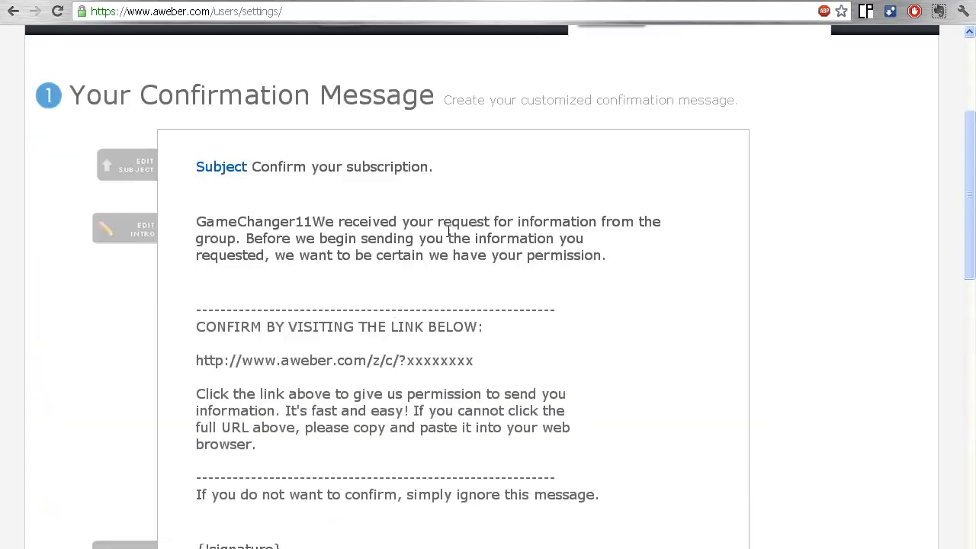
scroll(443, 239, "down", 2)
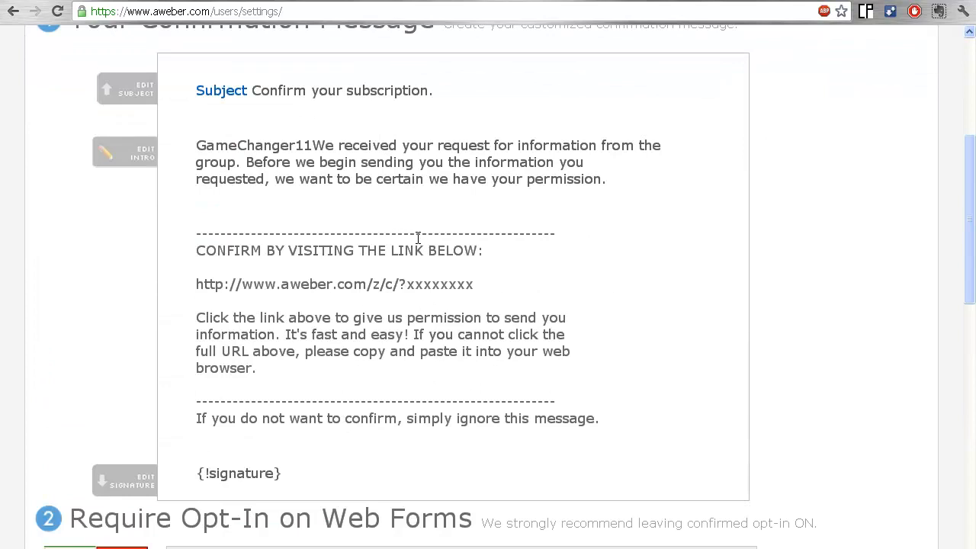
scroll(418, 238, "up", 4)
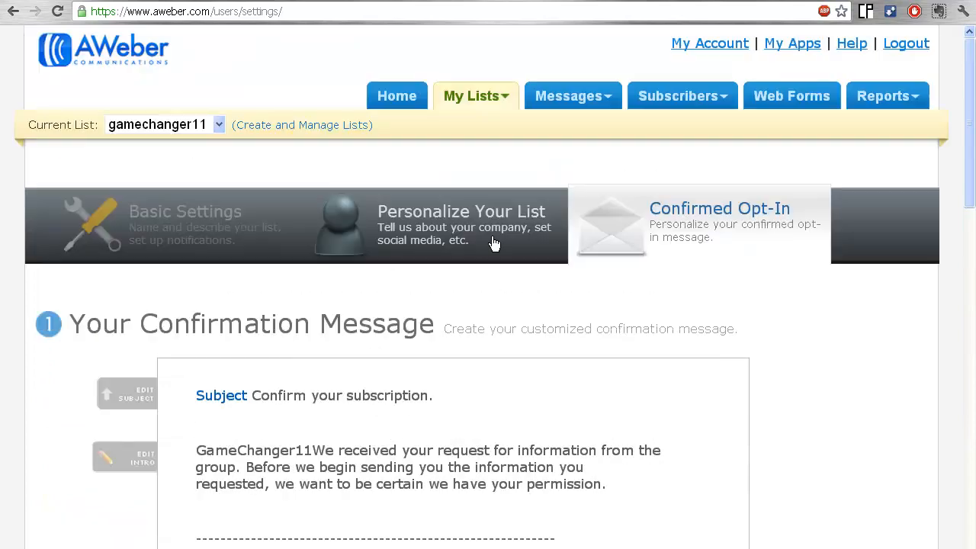
Step: Go to the list's Web Forms in AWeber and create a new web form
left_click(806, 94)
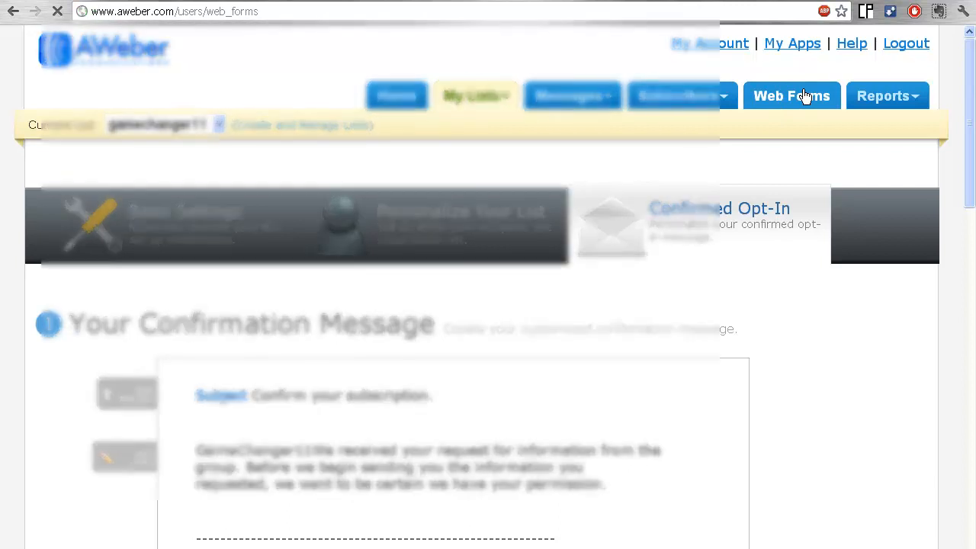
scroll(807, 191, "down", 5)
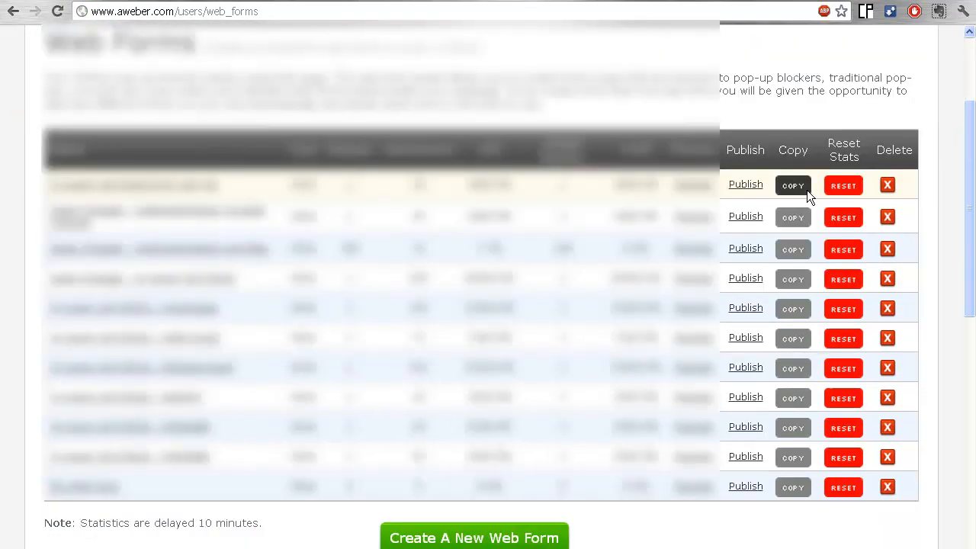
left_click(506, 313)
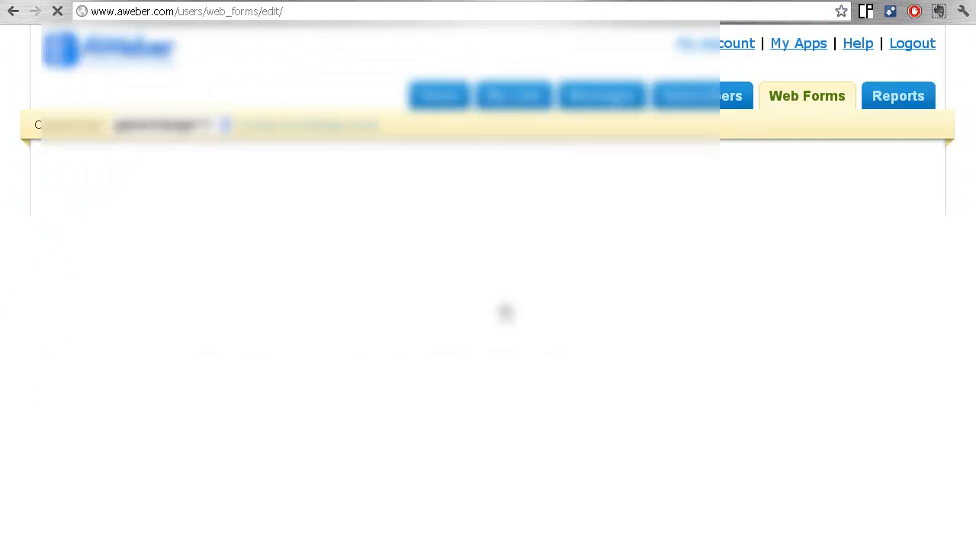
scroll(506, 312, "down", 5)
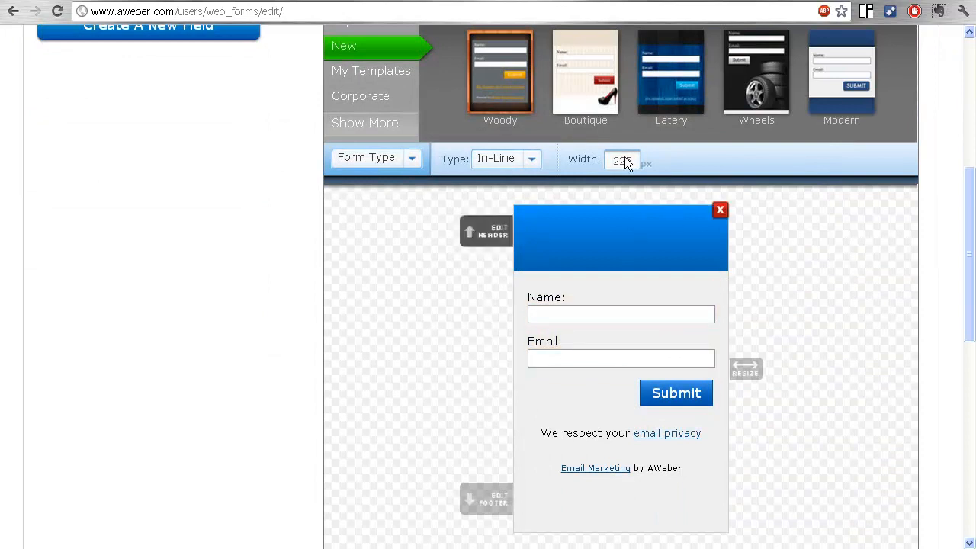
Step: Dismiss the pop-up on the published 200 JV event page to check its opt-in box fields, and return to the AWeber form editor
key("ctrl+Tab")
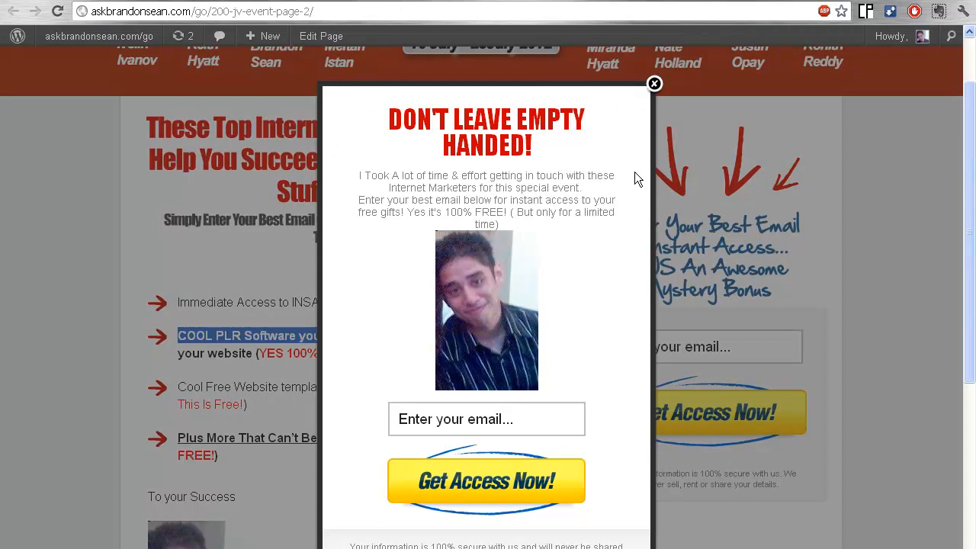
left_click(654, 84)
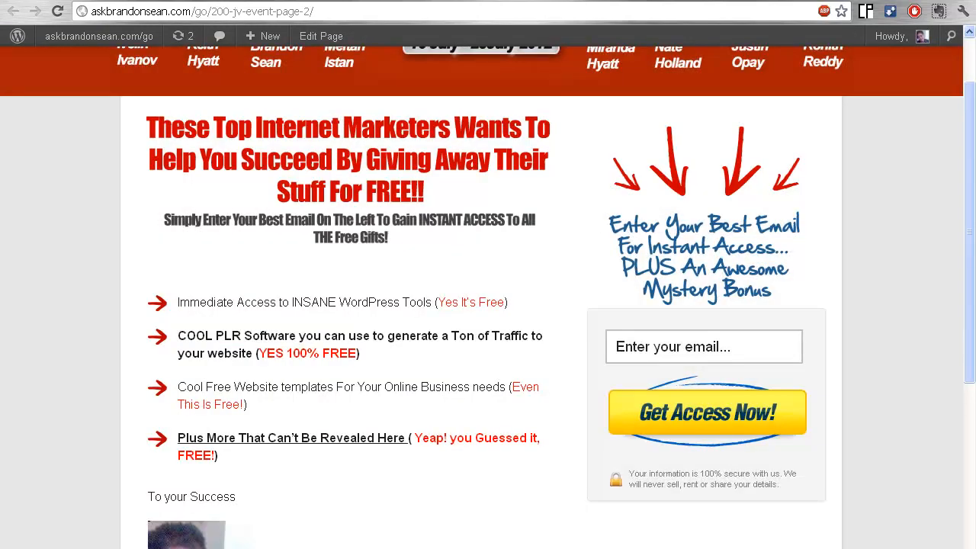
key("ctrl+shift+Tab")
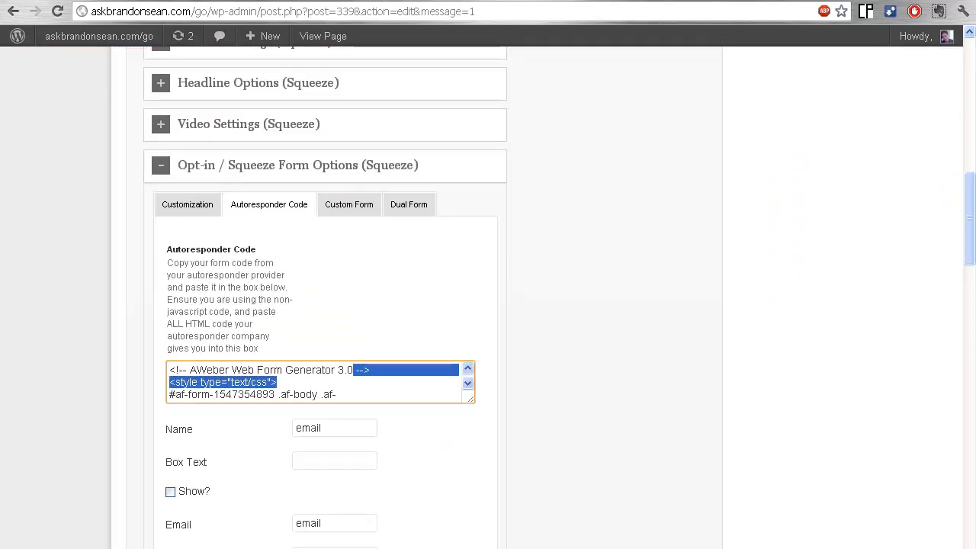
key("ctrl+shift+Tab")
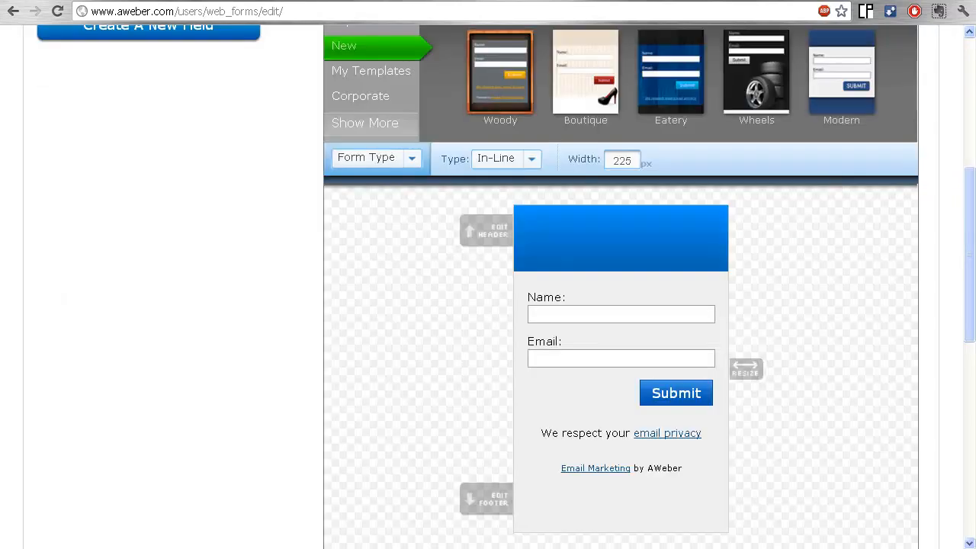
Step: Remove the Name field from the new web form and close the Email field's settings without editing them
mouse_move(708, 309)
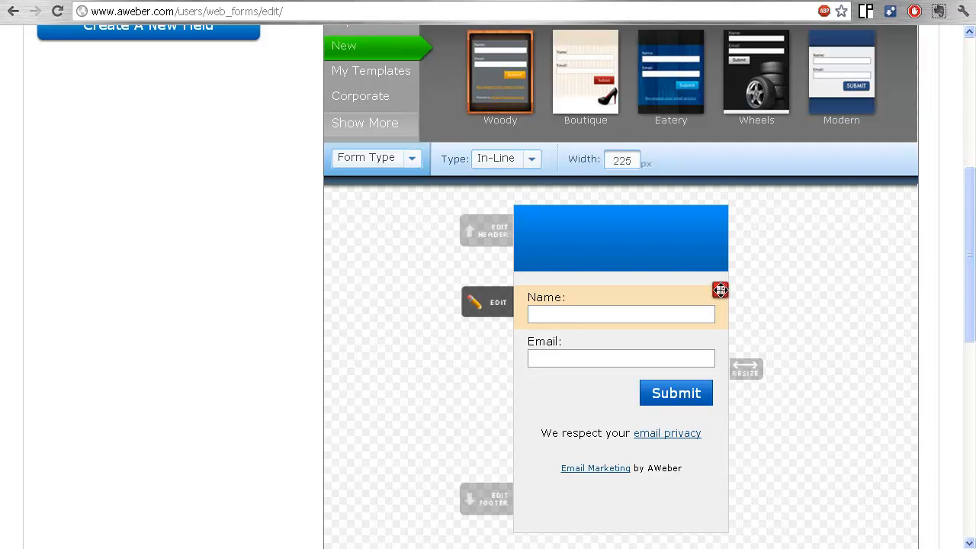
left_click(720, 290)
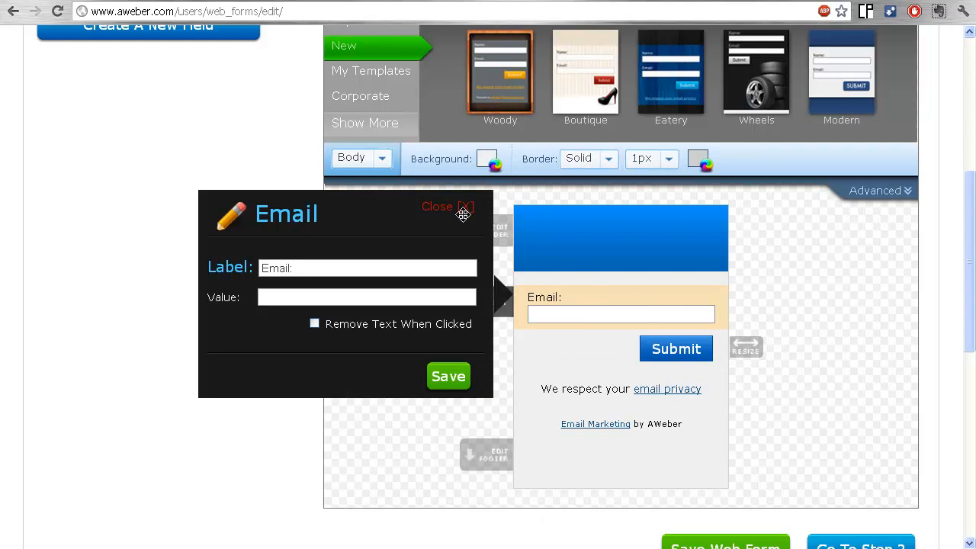
left_click(463, 211)
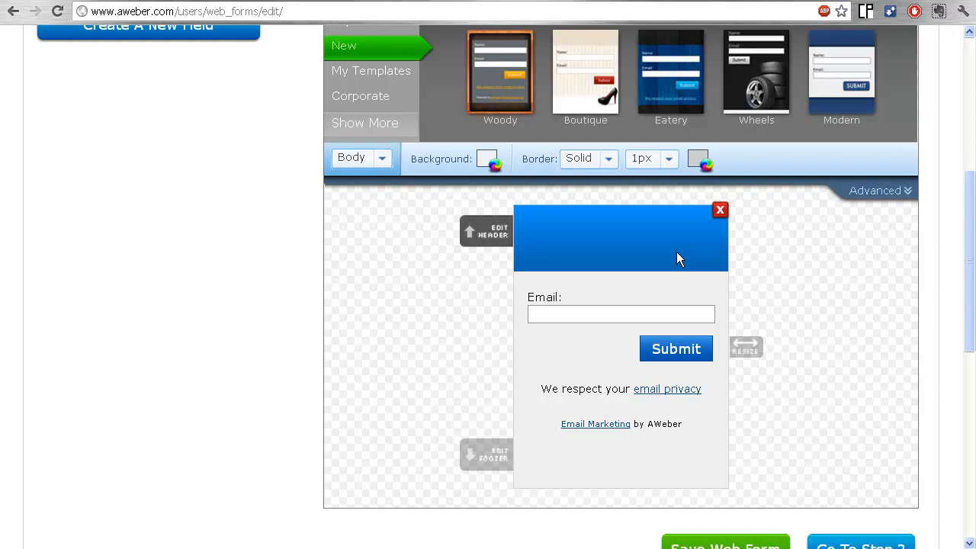
left_click(591, 0)
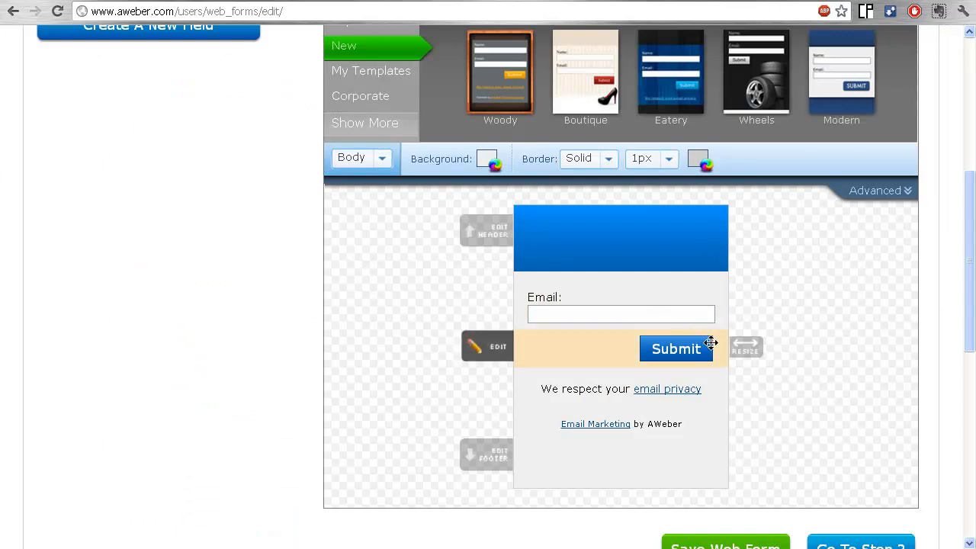
Step: Finish the web form's design step and proceed to its step 2 Settings page
scroll(697, 335, "down", 2)
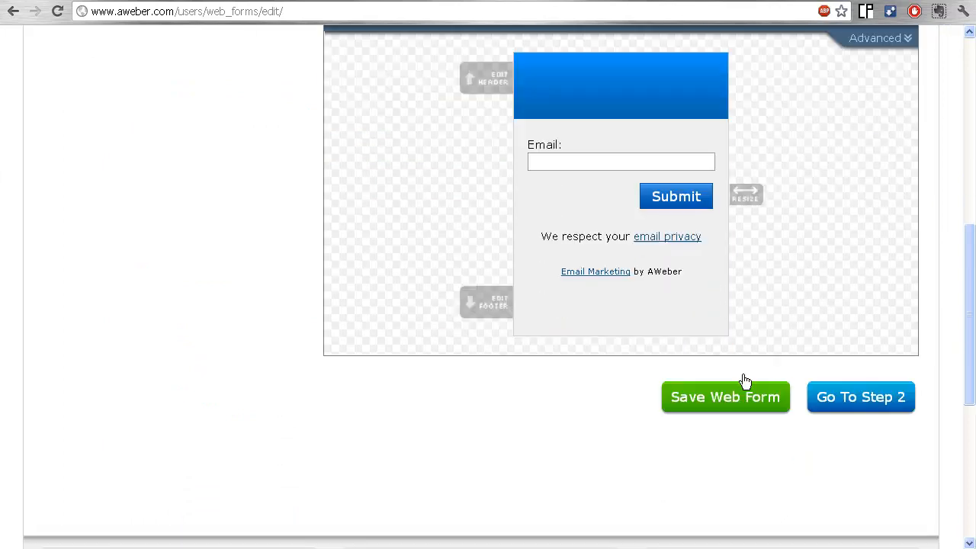
left_click(836, 398)
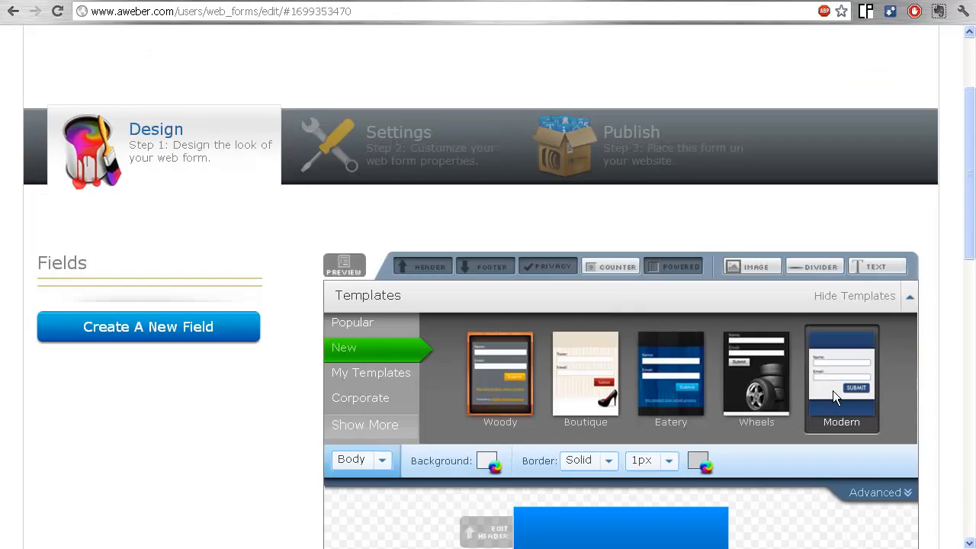
scroll(831, 392, "down", 4)
scroll(854, 403, "down", 5)
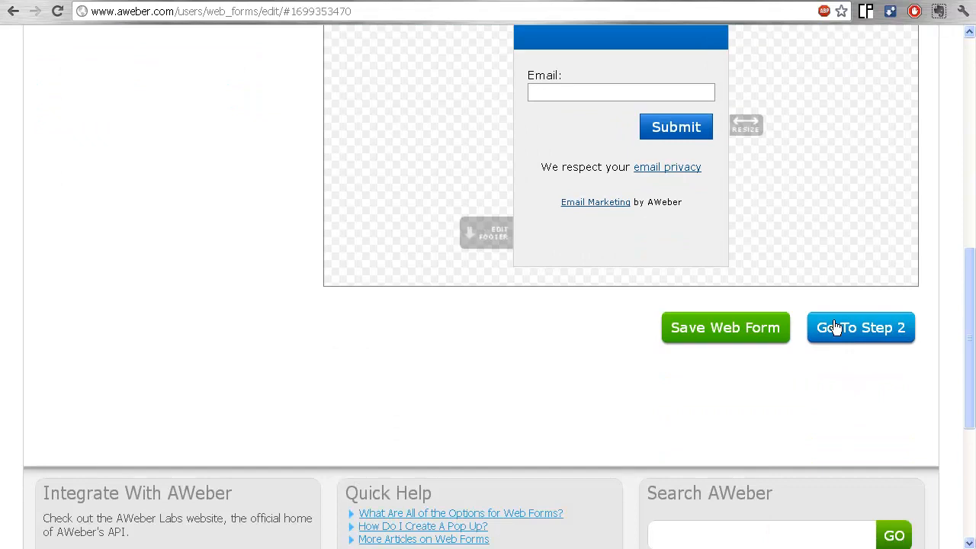
left_click(834, 324)
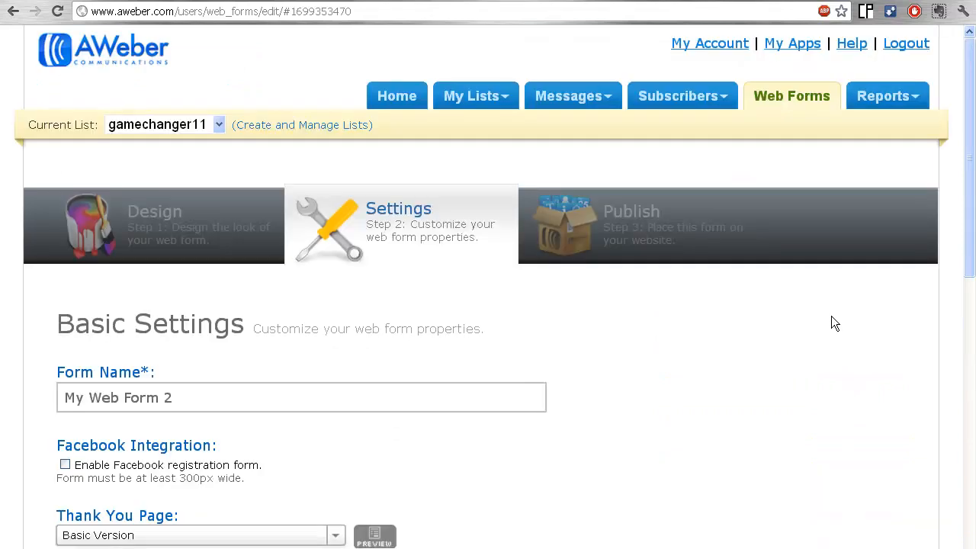
Step: Set the web form's Thank You Page to Custom Page and start entering its URL
scroll(498, 344, "down", 2)
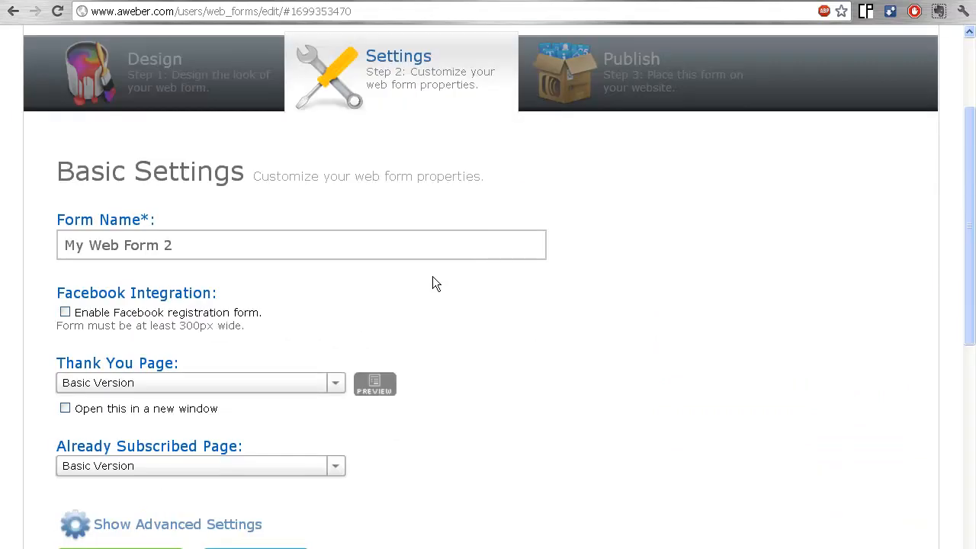
scroll(434, 283, "down", 1)
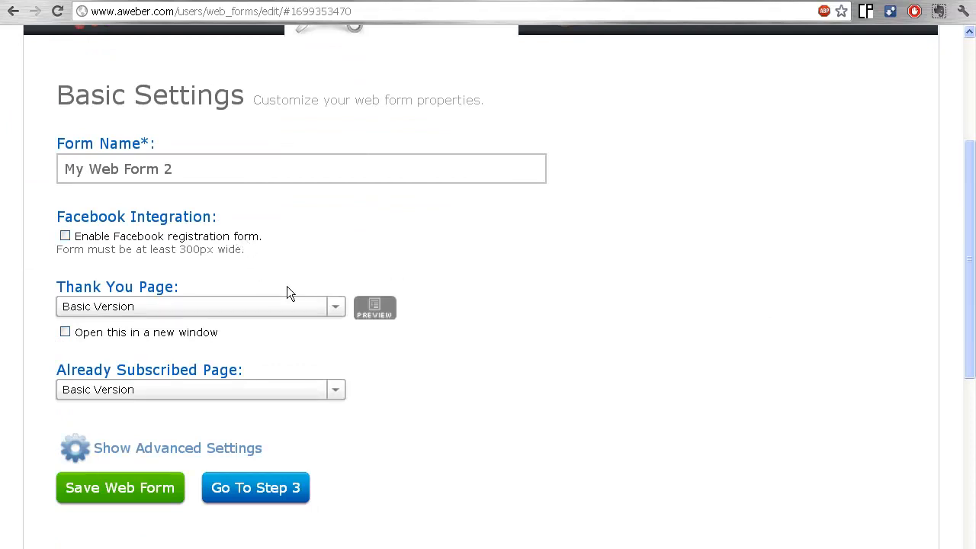
left_click(336, 306)
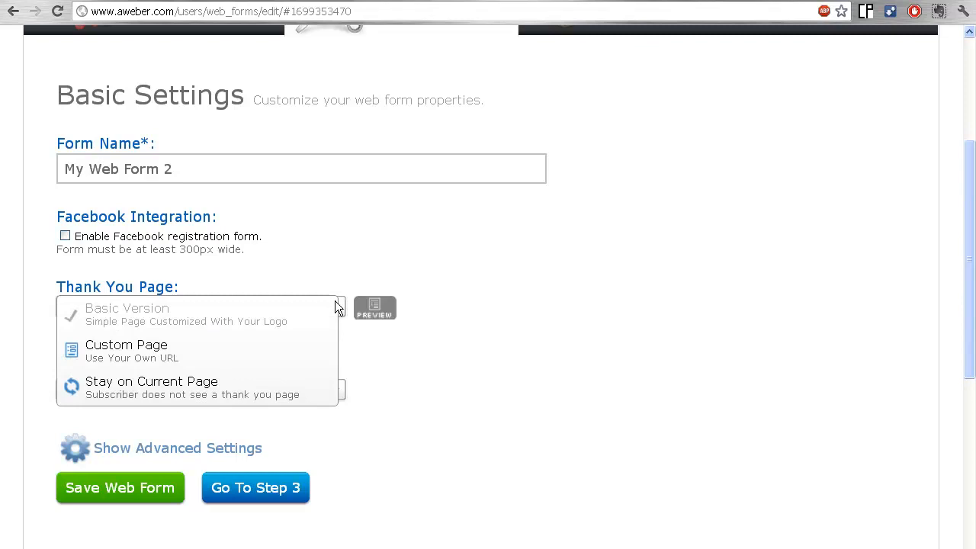
left_click(245, 356)
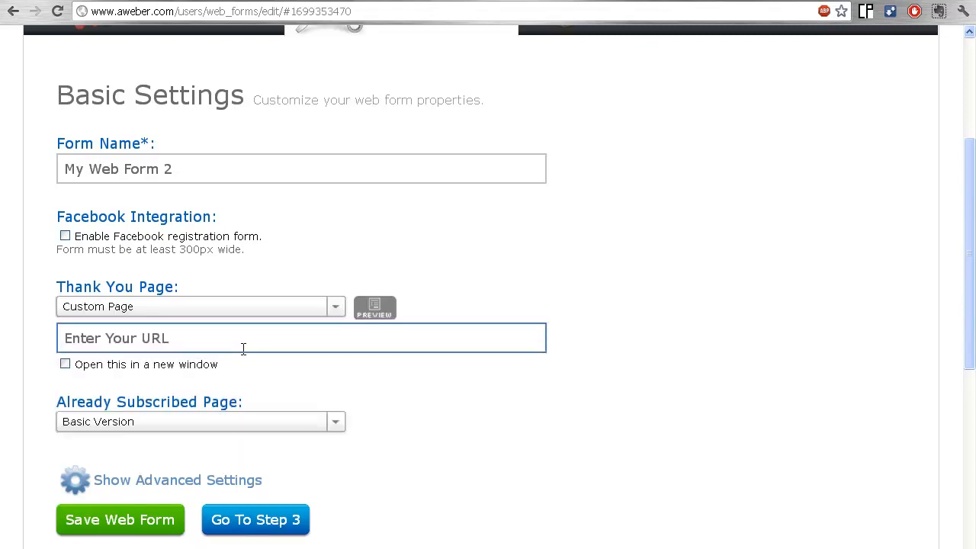
left_click(243, 344)
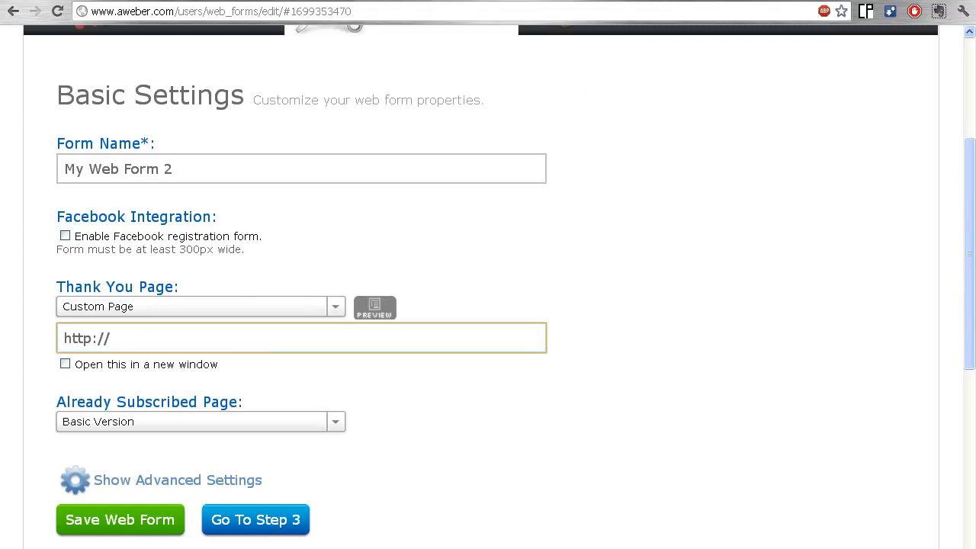
key("ctrl+Tab")
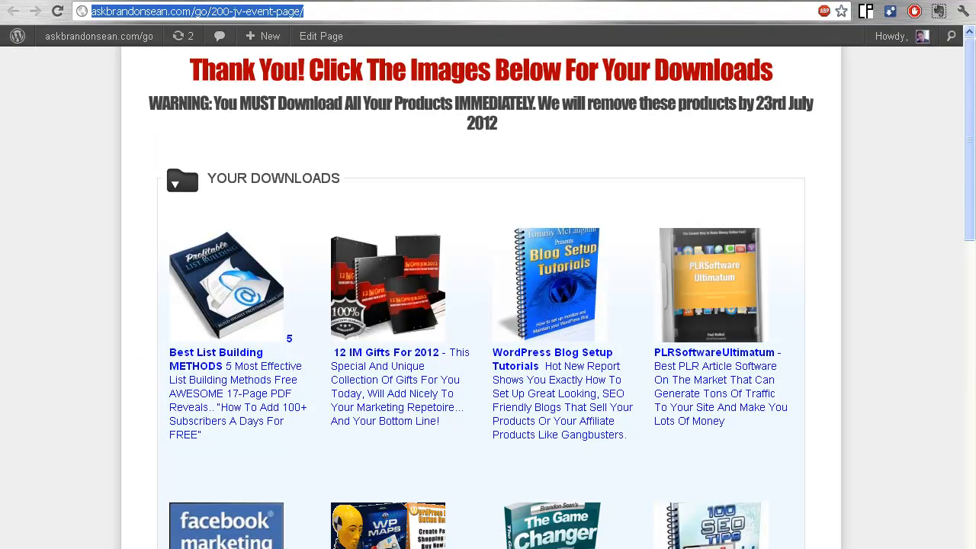
key("ctrl+Tab")
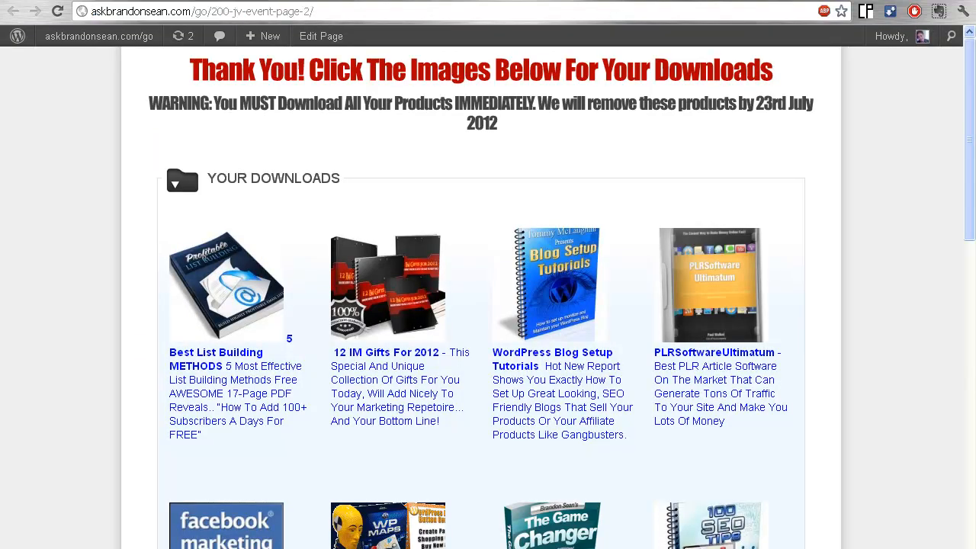
key("ctrl+Tab")
key("ctrl+Tab")
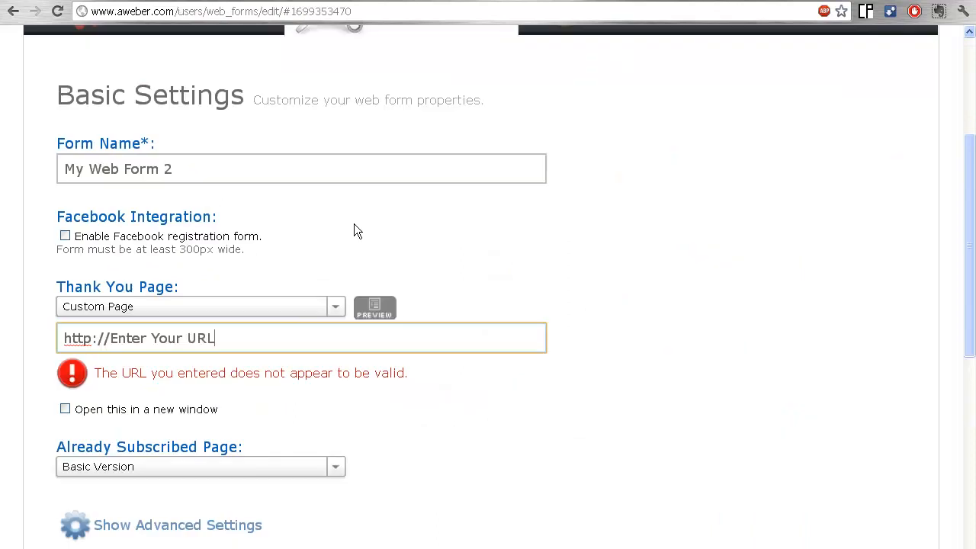
left_click(248, 337)
triple_click(249, 337)
triple_click(248, 335)
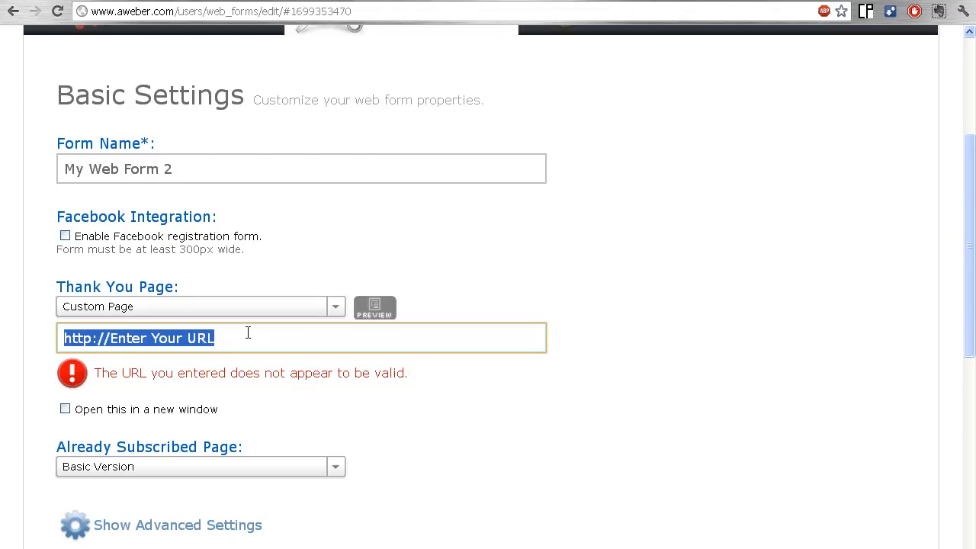
type("http://askbrandonsean.com/go/200-click-giftpage/")
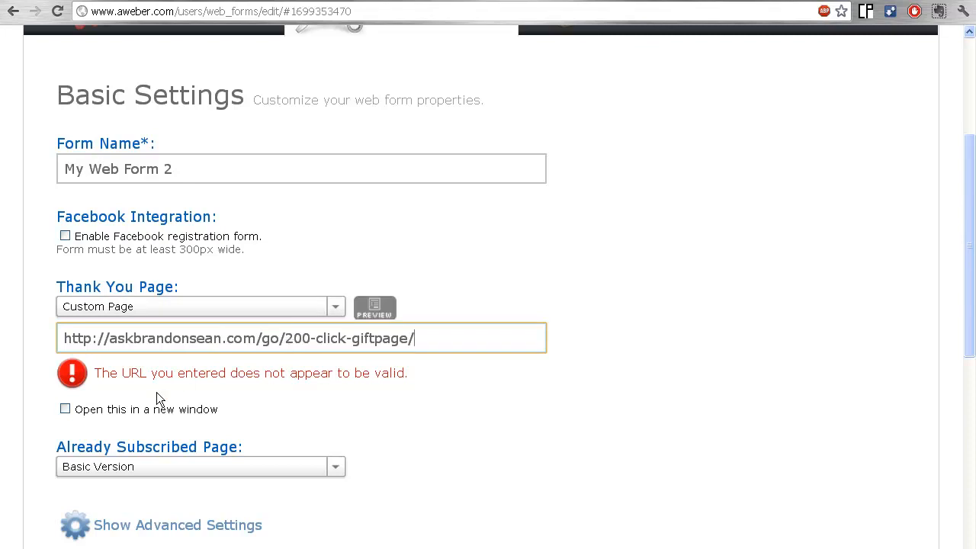
Step: Save the web form with its custom thank-you page, leaving the Already Subscribed Page on Basic Version
scroll(134, 393, "down", 1)
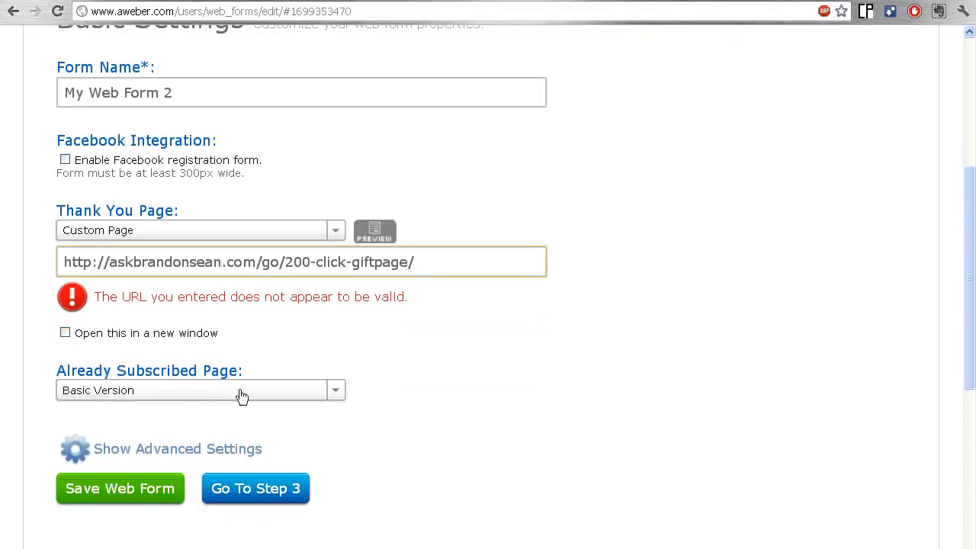
left_click(338, 391)
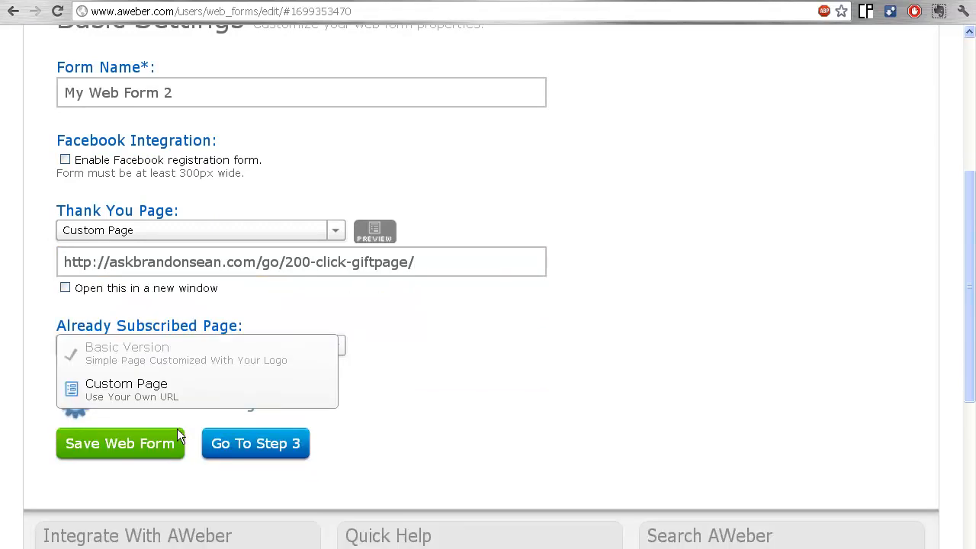
left_click(177, 431)
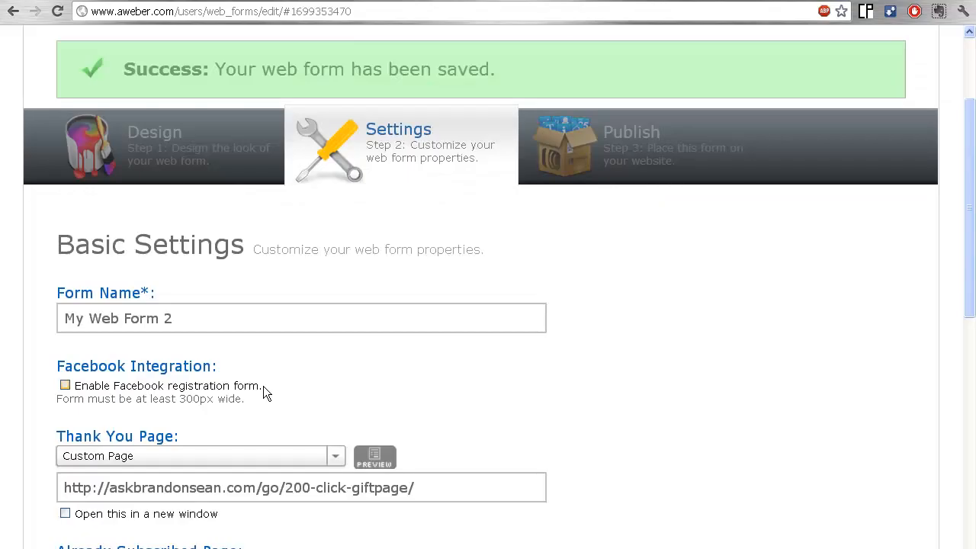
scroll(262, 386, "down", 3)
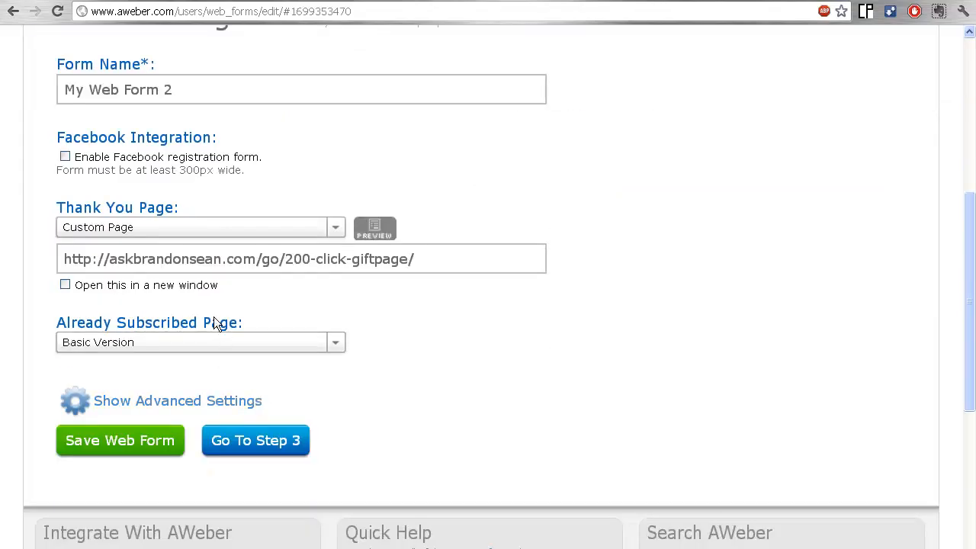
left_click(201, 346)
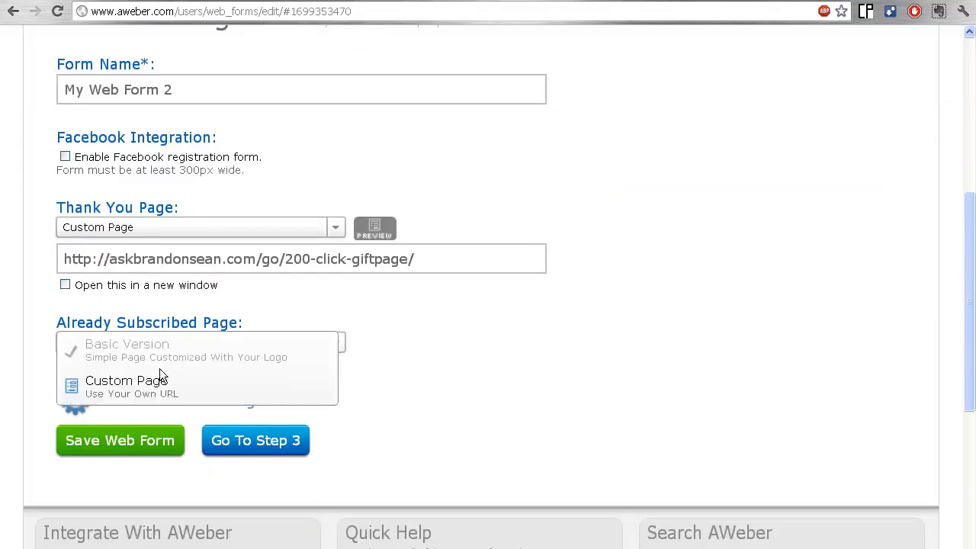
left_click(174, 354)
scroll(174, 354, "down", 1)
left_click(103, 279)
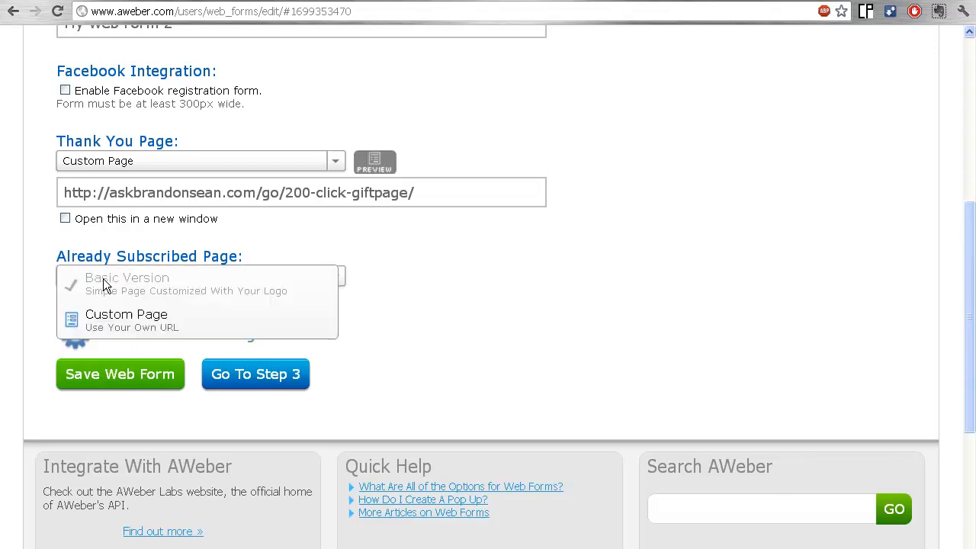
left_click(111, 314)
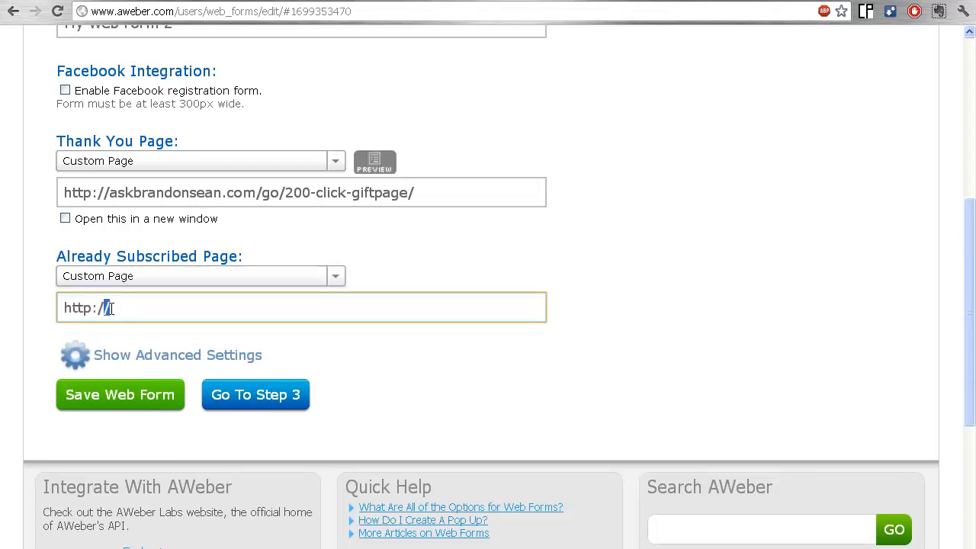
triple_click(112, 308)
type("http://askbrandonsean.com/go/200-click-giftpage/")
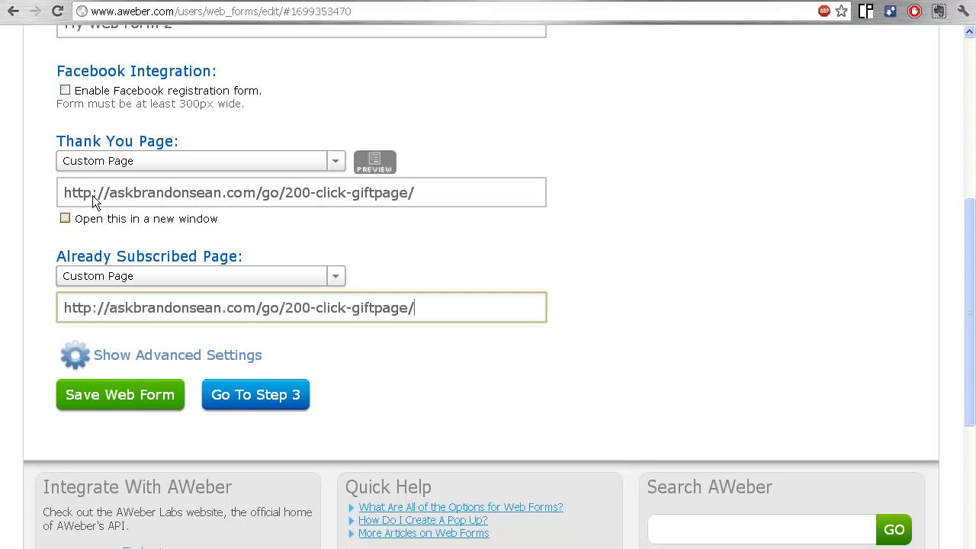
left_click(160, 387)
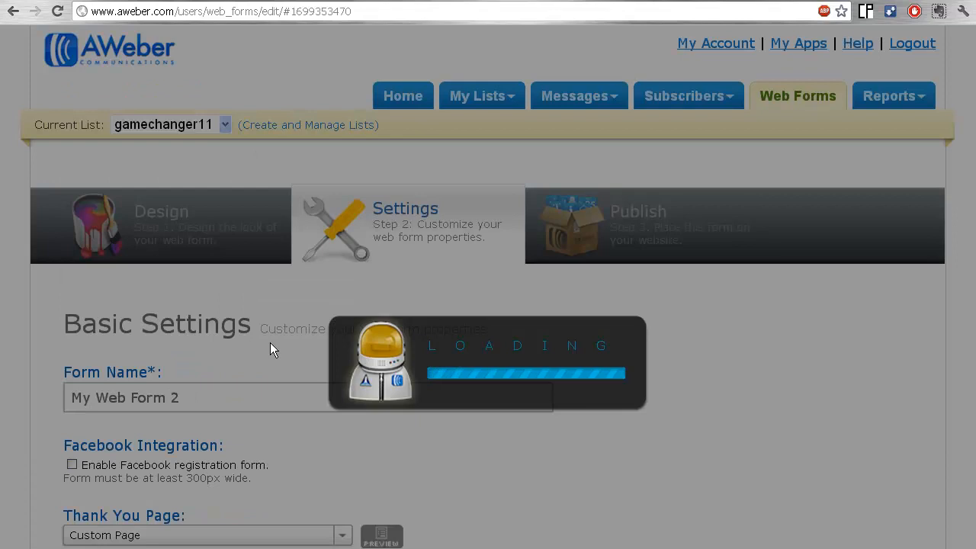
Step: Proceed to the web form's step 3 Publish page and choose to install the form yourself using the Raw HTML Version
scroll(272, 345, "down", 5)
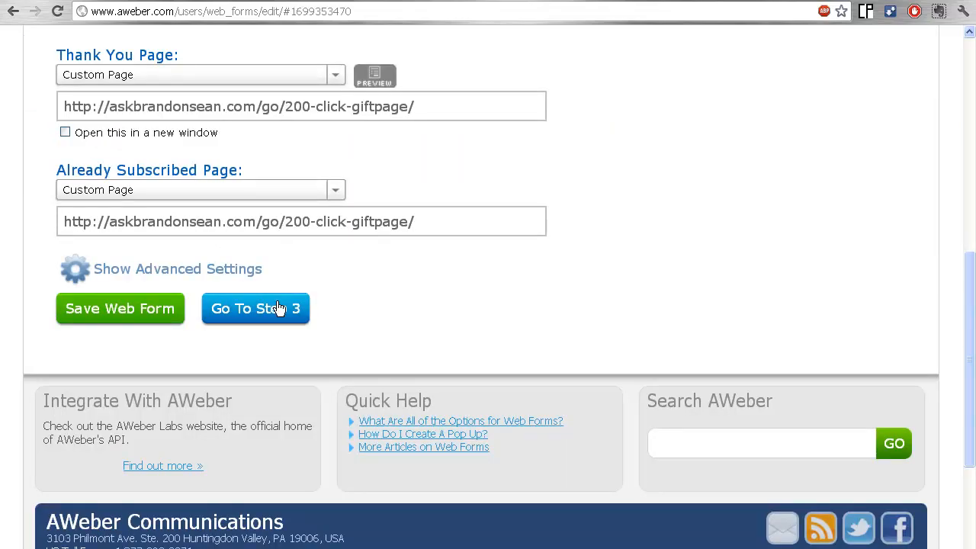
scroll(277, 305, "down", 2)
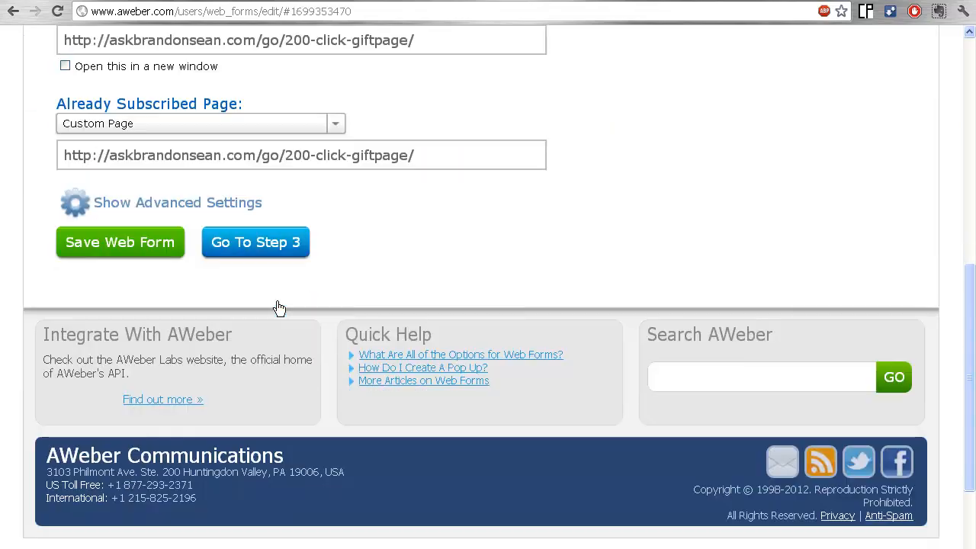
left_click(274, 250)
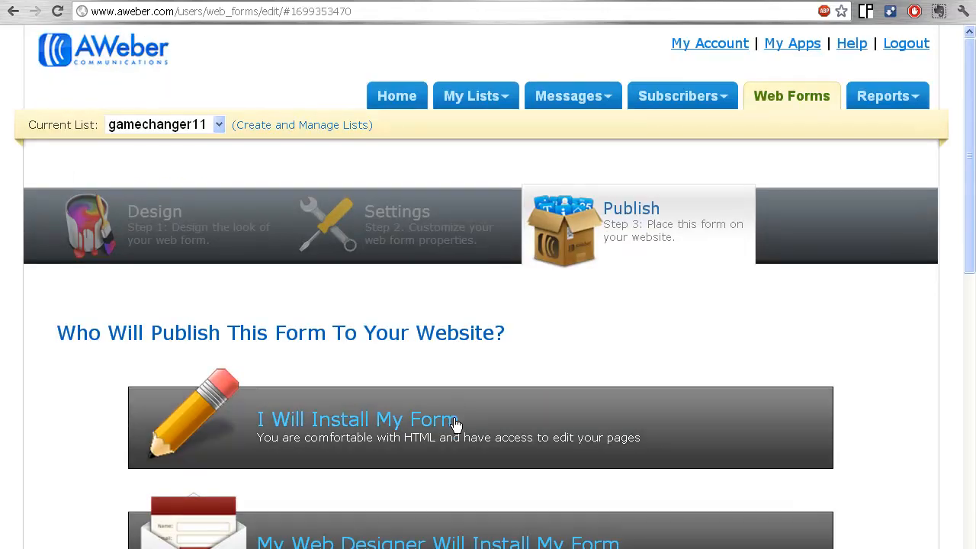
left_click(456, 421)
scroll(473, 414, "down", 2)
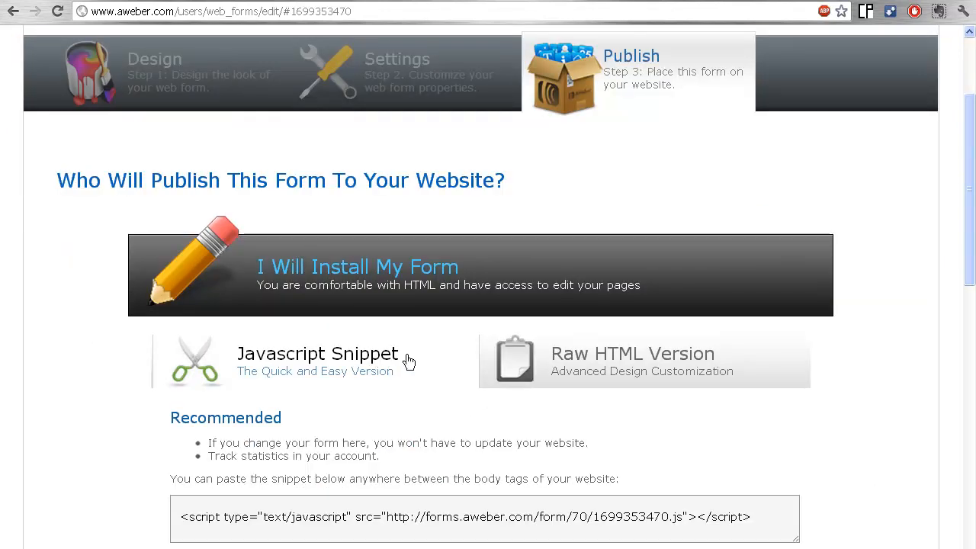
left_click(583, 358)
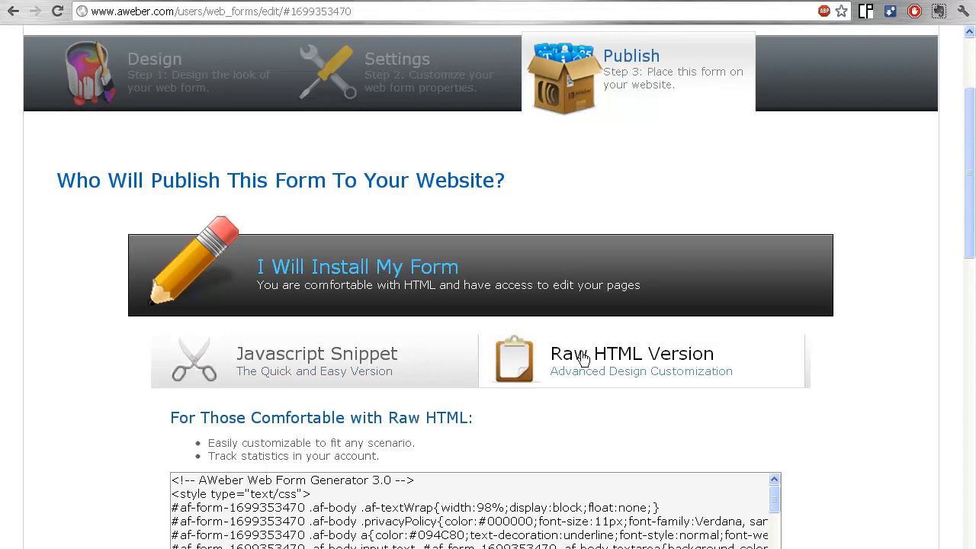
Step: Select the web form's entire raw HTML code for copying
left_click(485, 507)
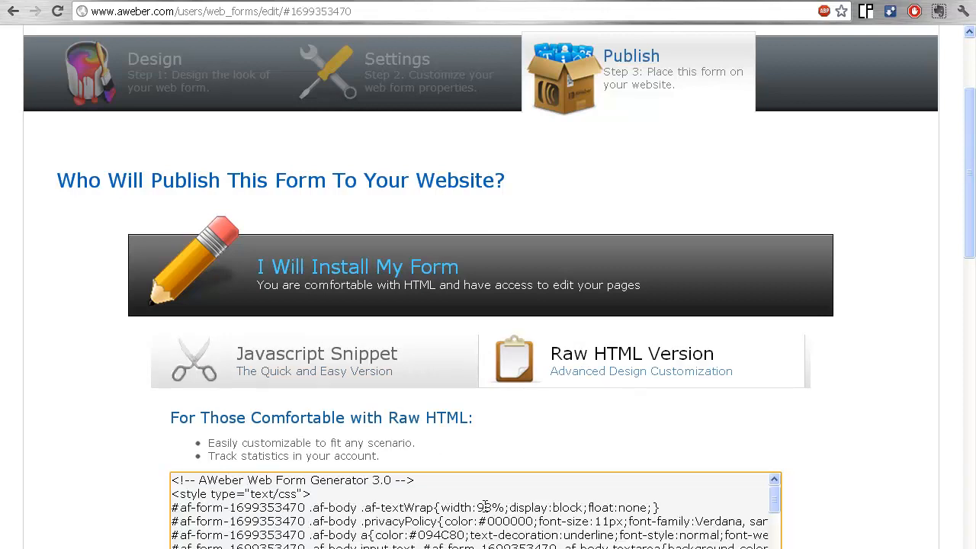
key("ctrl+a")
left_click(485, 507)
scroll(485, 504, "down", 9)
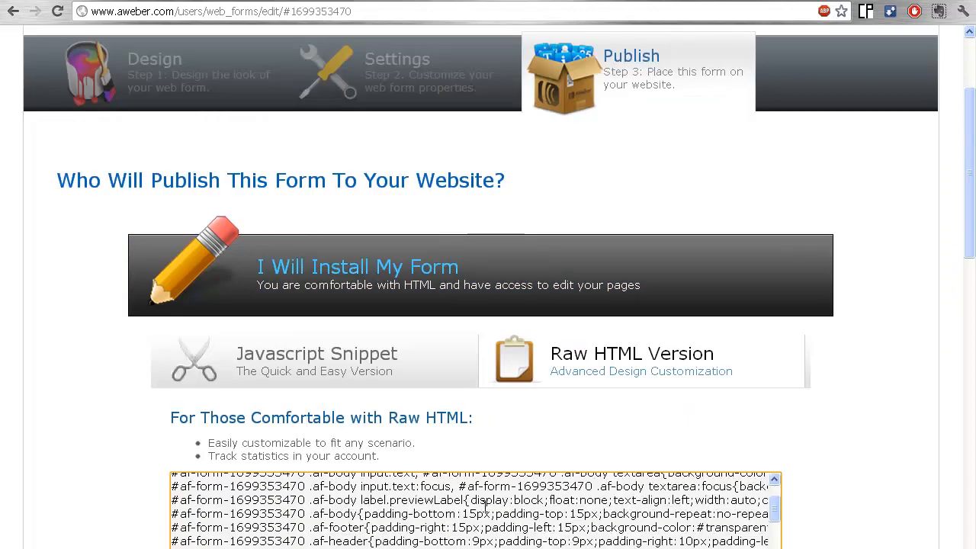
key("ctrl+a")
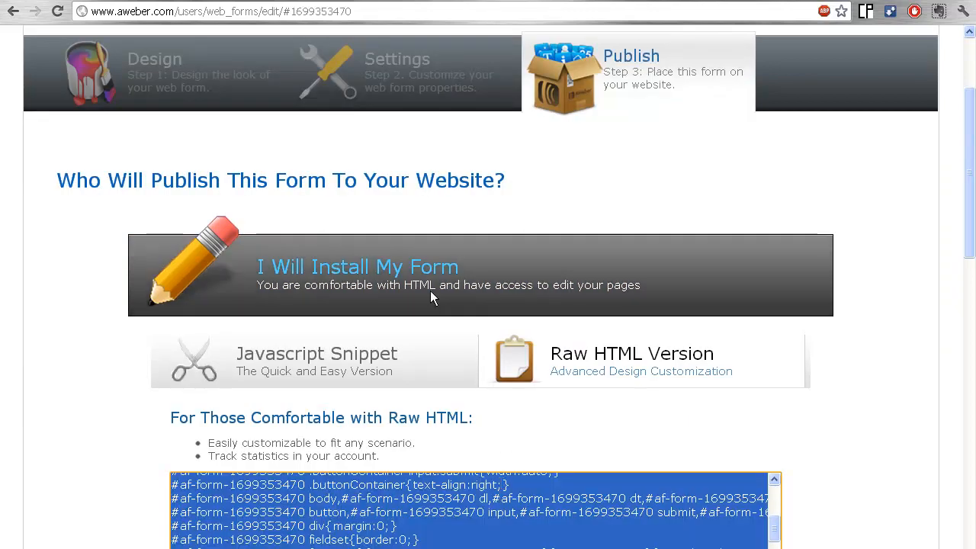
Step: Switch to the squeeze page's WordPress editor and examine its Autoresponder Code settings, including the Name and Email fields, Form URL, Hidden Fields and squeeze button
key("ctrl+Tab")
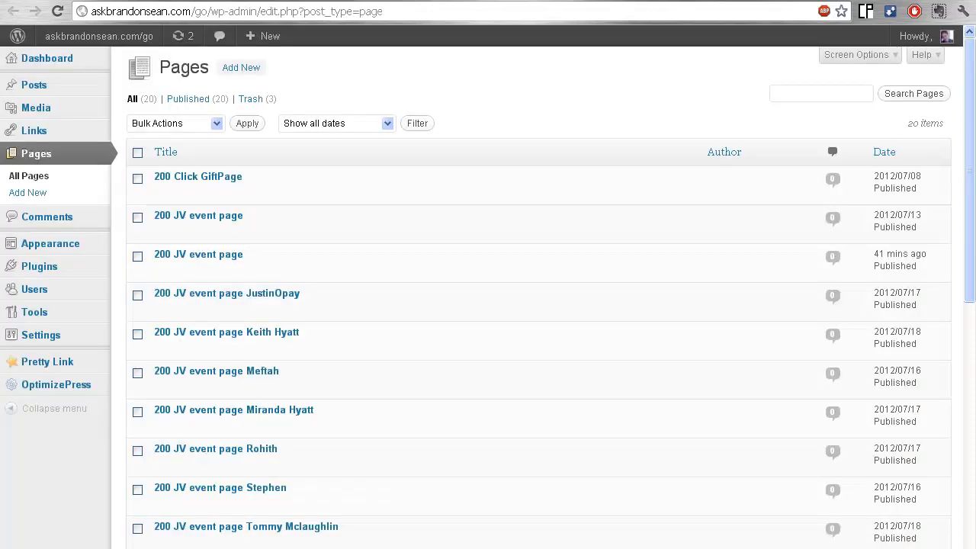
key("ctrl+l")
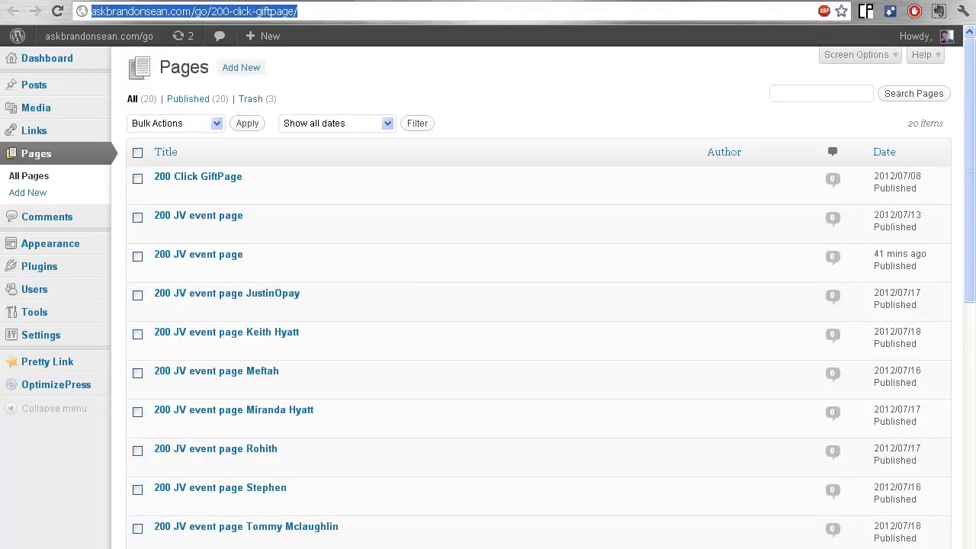
key("ctrl+Tab")
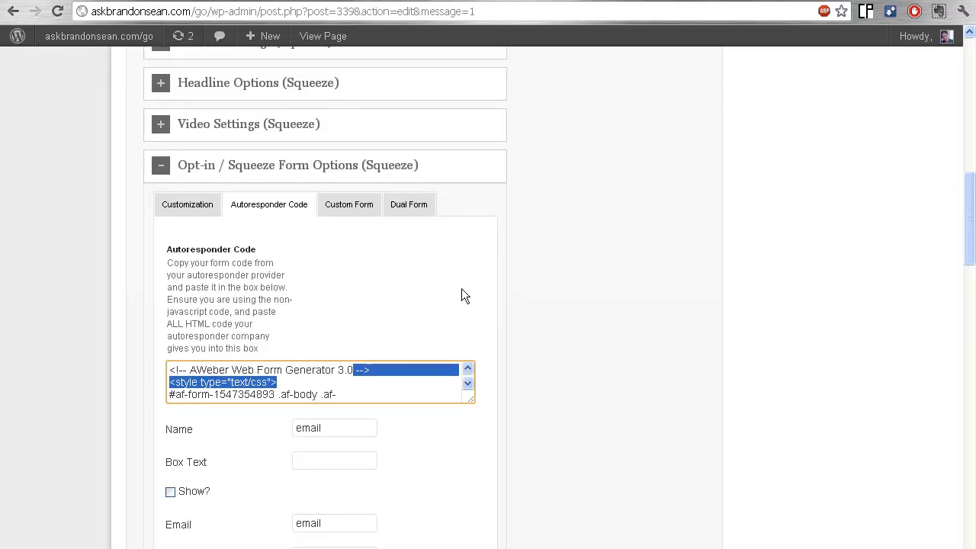
left_click(353, 393)
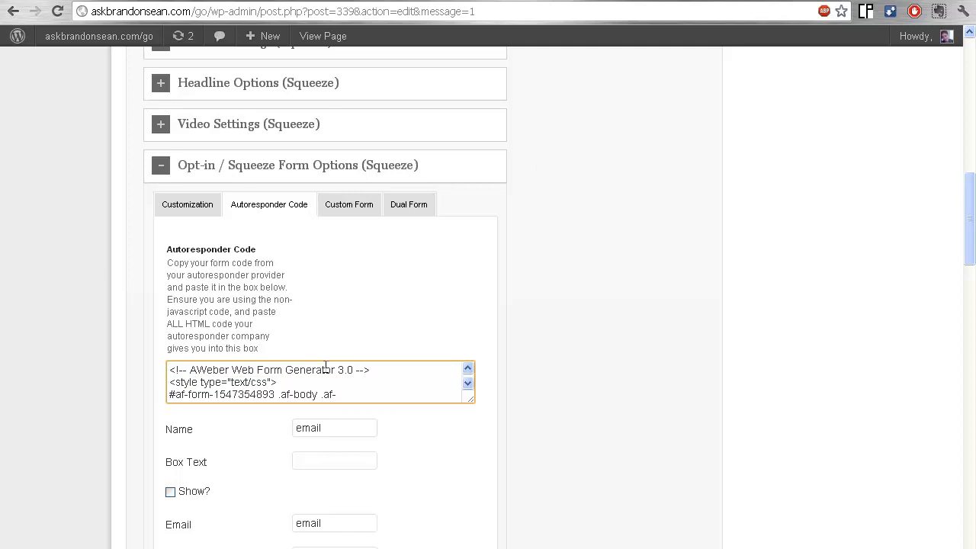
scroll(395, 446, "down", 1)
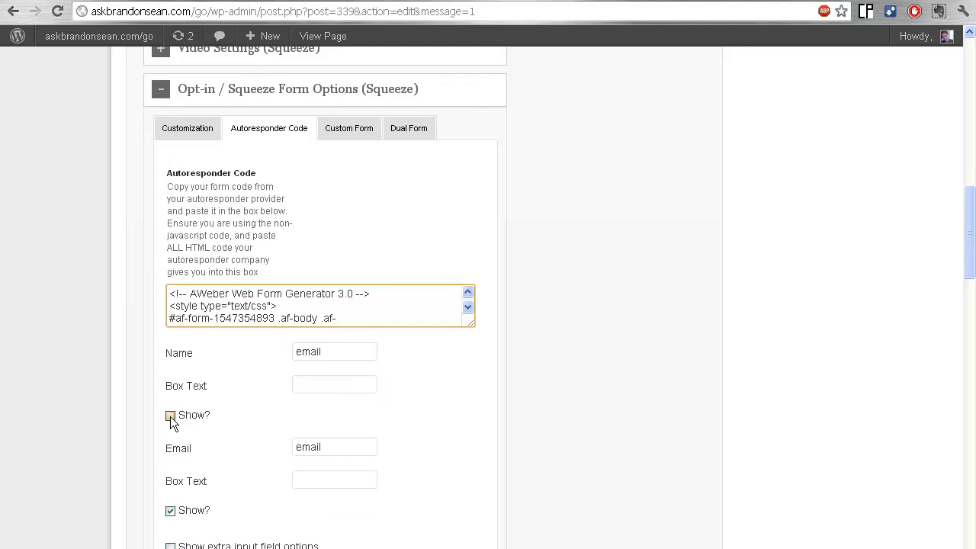
scroll(193, 498, "down", 1)
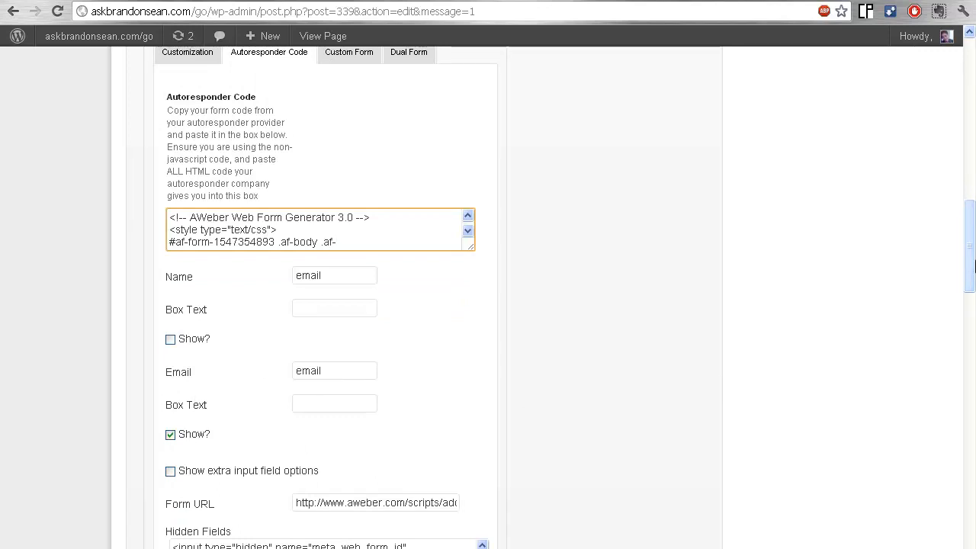
left_click_drag(974, 262, 961, 359)
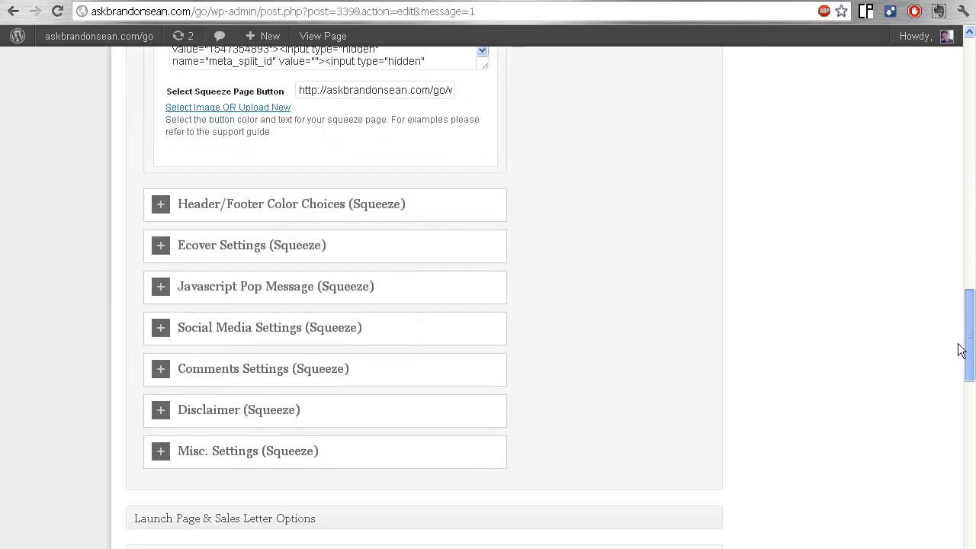
scroll(956, 328, "up", 2)
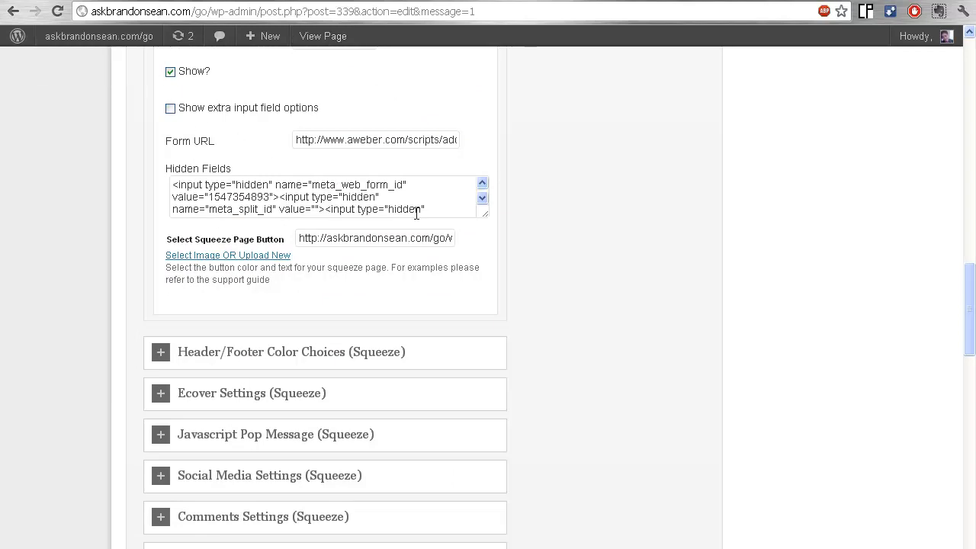
Step: Open the squeeze page button image selection, look over the available button designs and close it without choosing one
left_click(267, 256)
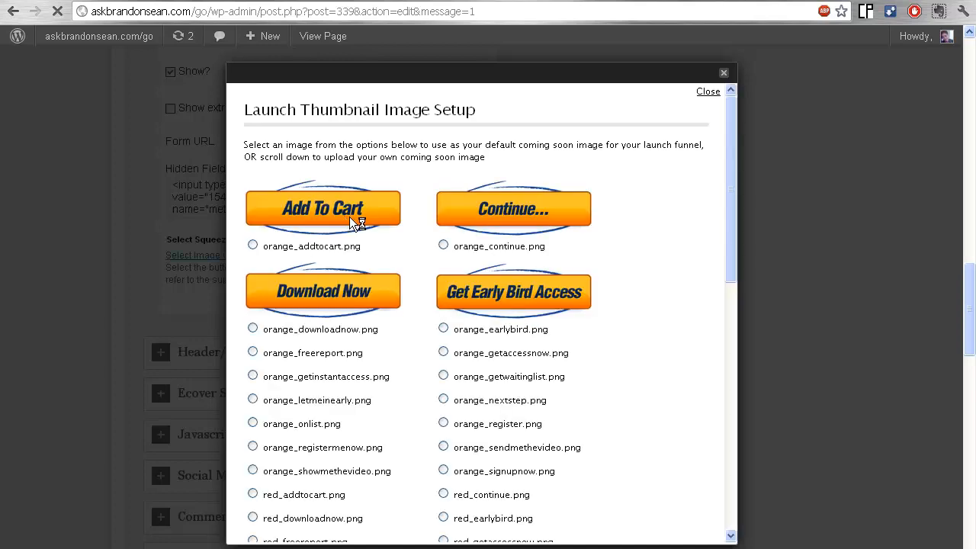
left_click(707, 93)
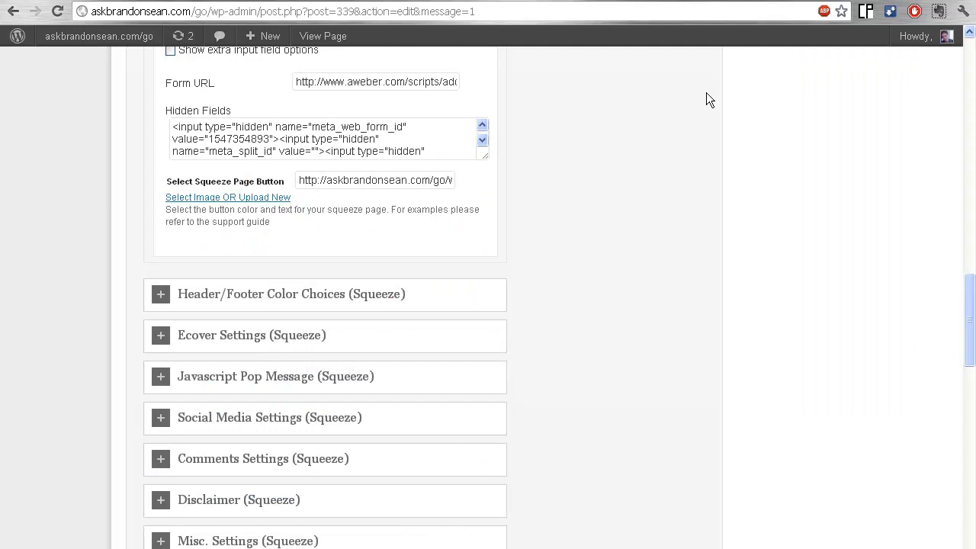
Step: Expand the Exit Popup Optin Options under the editor's Page SEO & Optimization Options
scroll(623, 167, "down", 3)
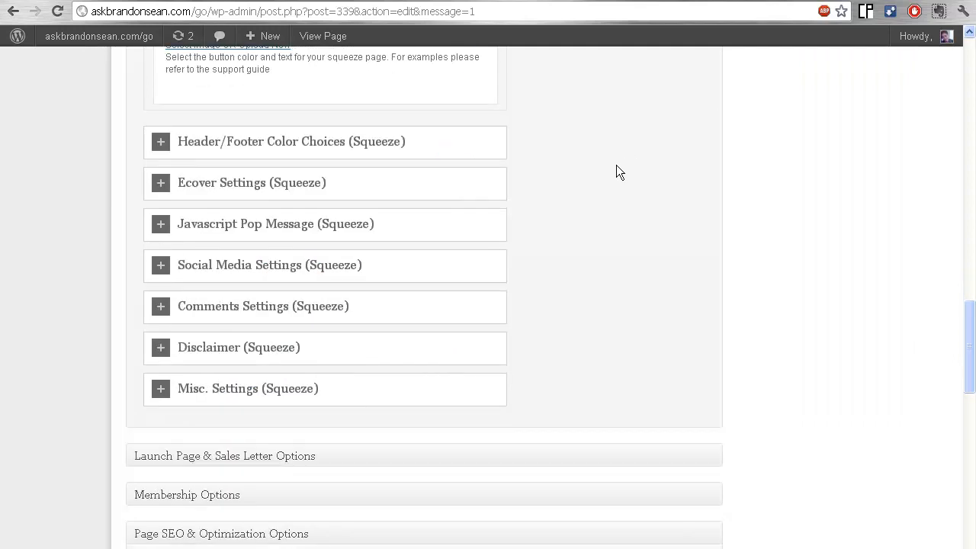
scroll(589, 179, "down", 1)
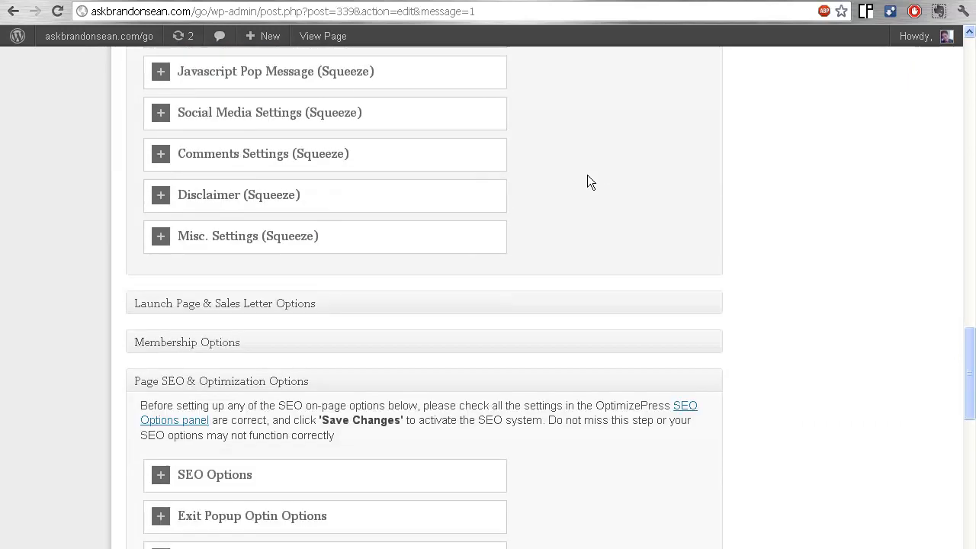
scroll(588, 179, "up", 1)
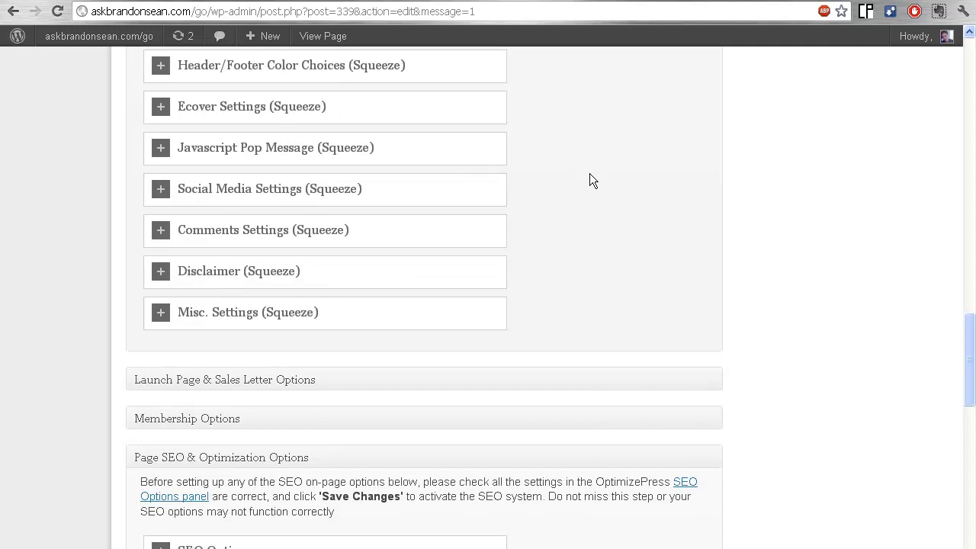
scroll(590, 183, "down", 5)
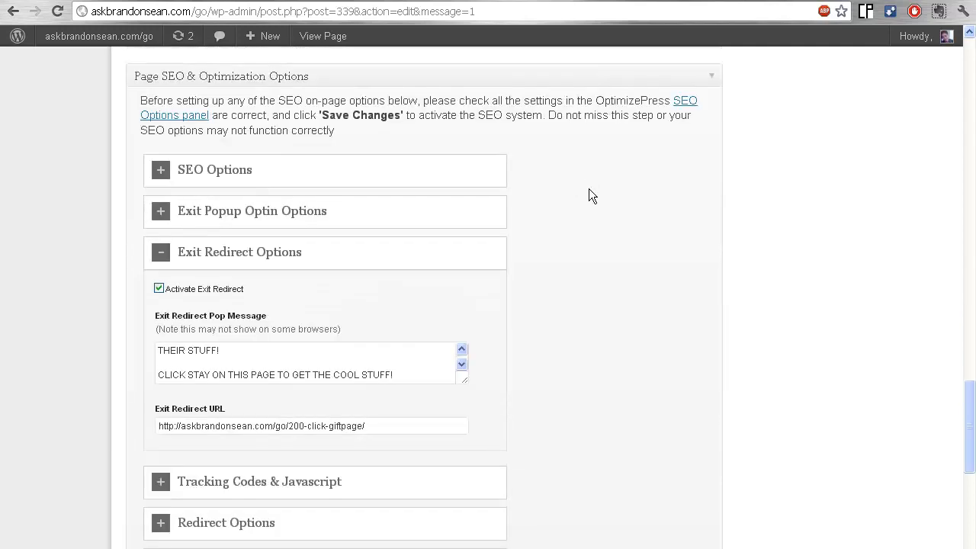
left_click(159, 216)
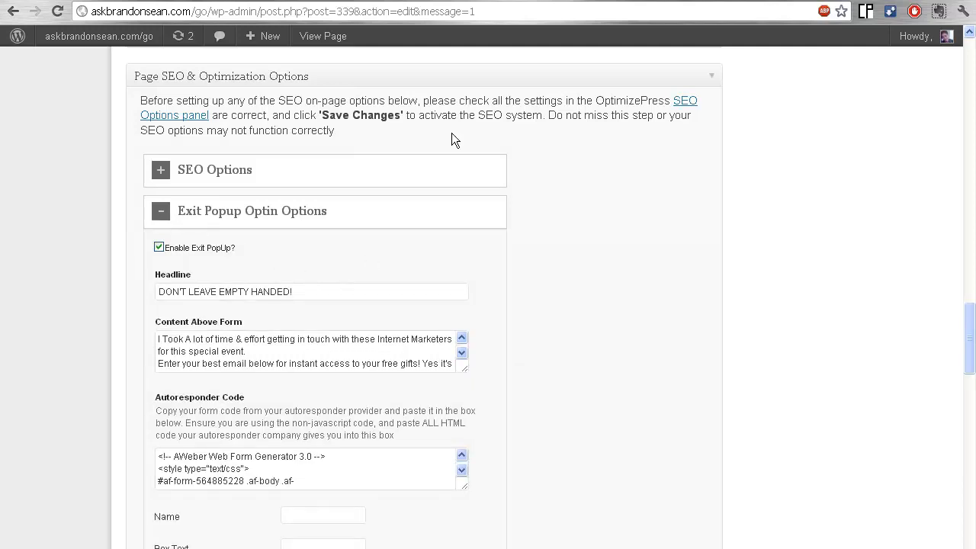
Step: Switch to the live 200 JV event page and trigger its exit popup to view it
key("ctrl+Tab")
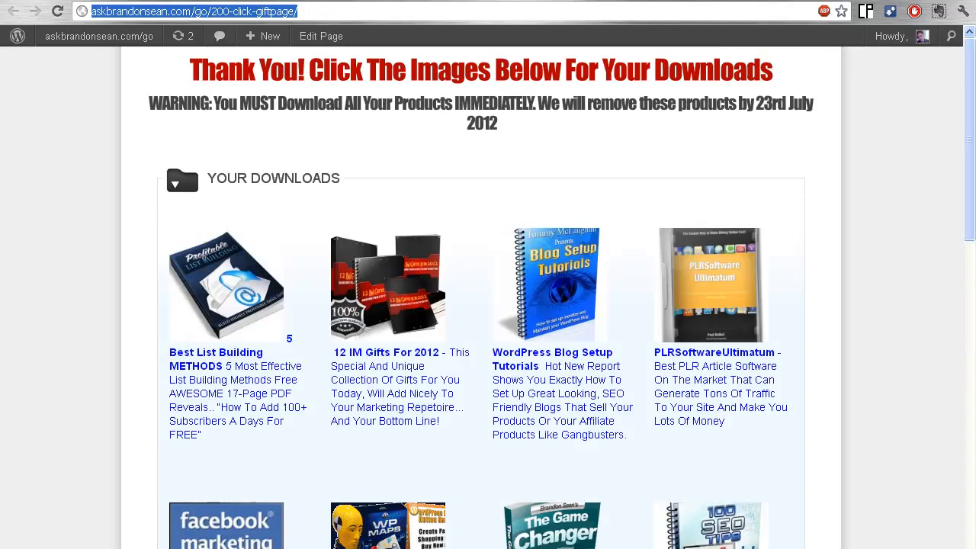
key("ctrl+shift+Tab")
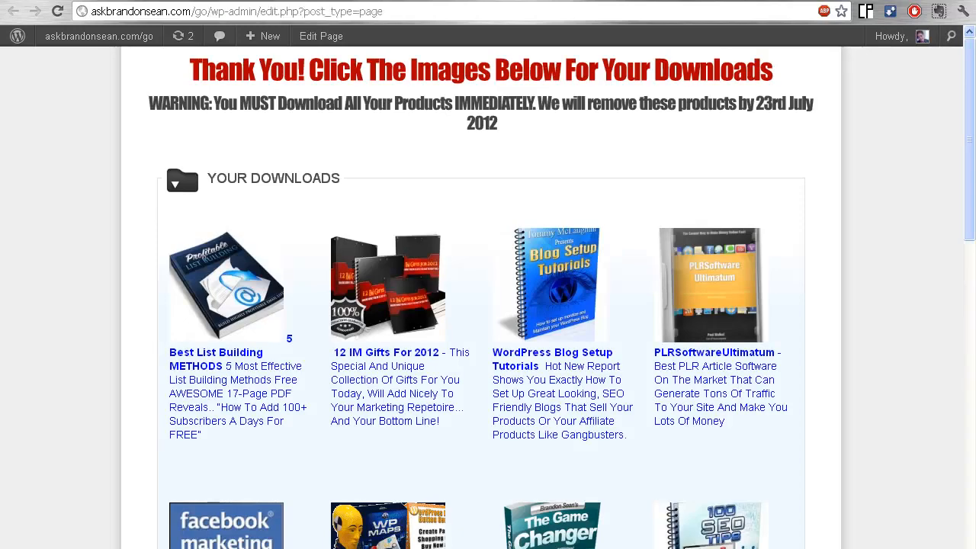
key("ctrl+shift+Tab")
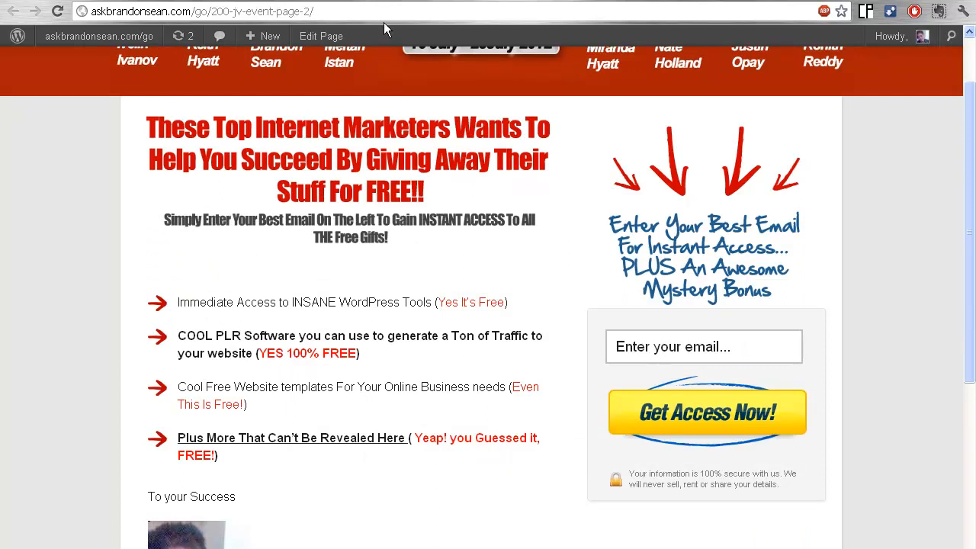
scroll(458, 187, "up", 1)
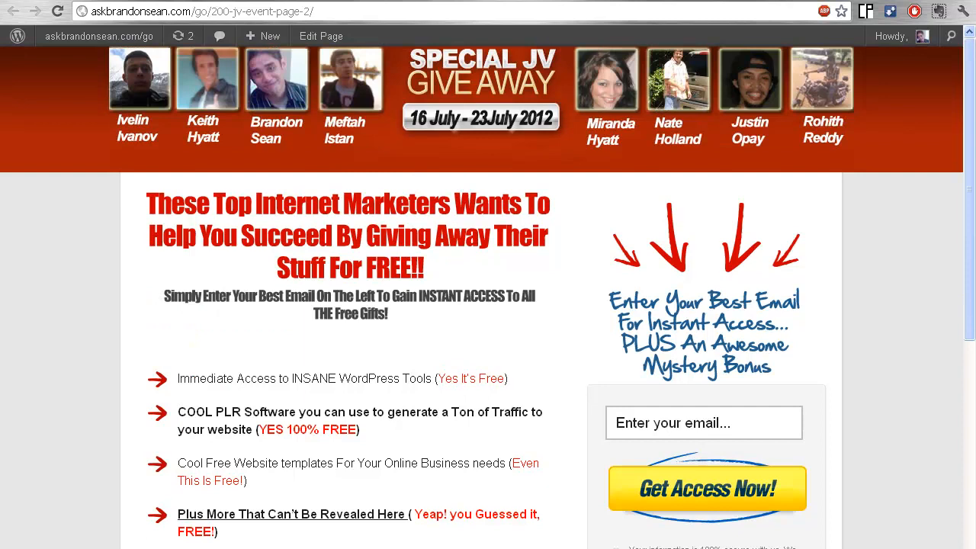
mouse_move(321, 36)
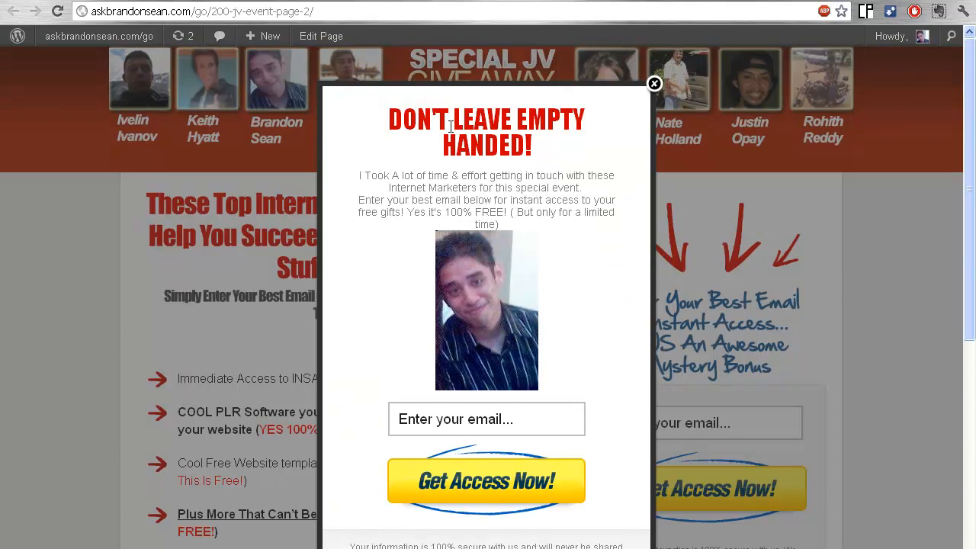
Step: Return to the page editor's Exit Popup Optin Options to review the headline and content fields
key("ctrl+shift+Tab")
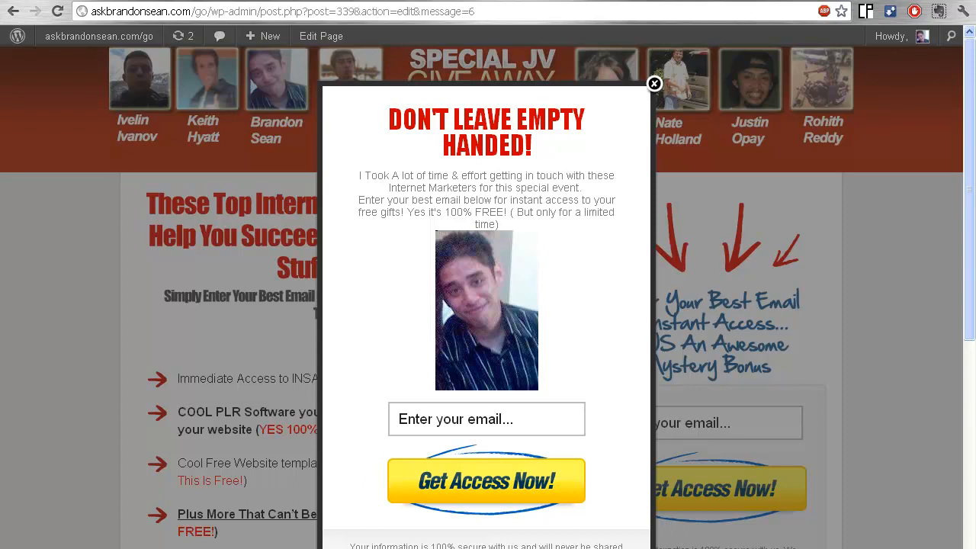
scroll(516, 286, "down", 5)
scroll(516, 287, "down", 10)
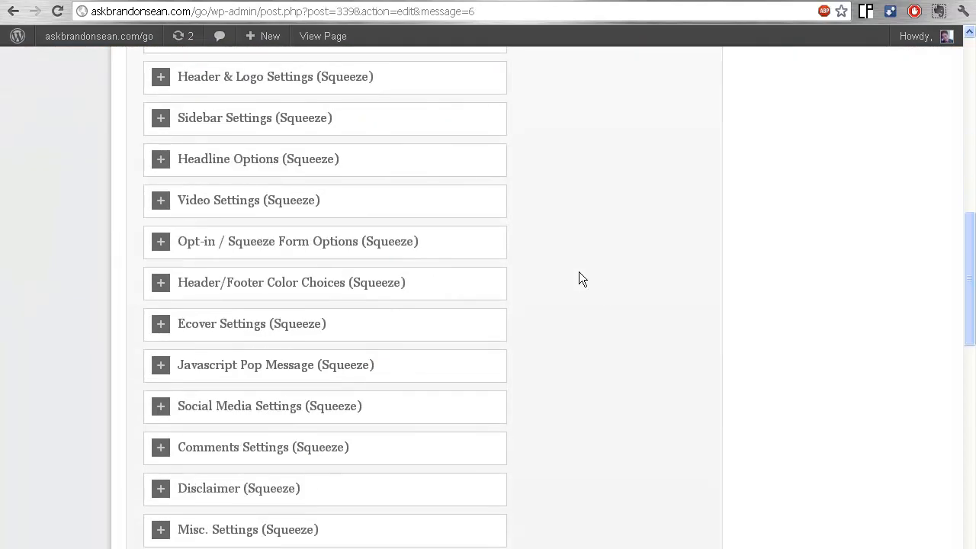
scroll(564, 260, "down", 5)
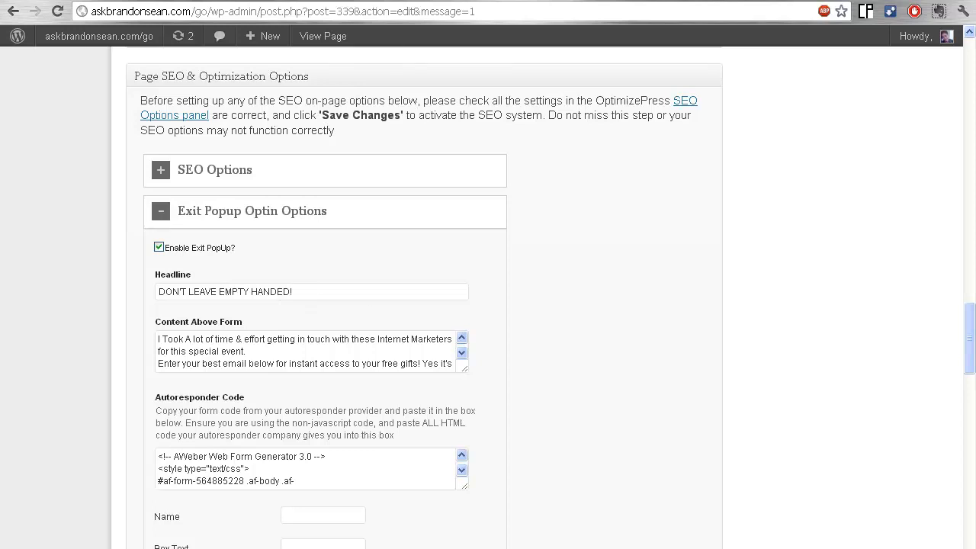
Step: Compare the Content Above Form text and image code with the exit popup on the live page
left_click(394, 0)
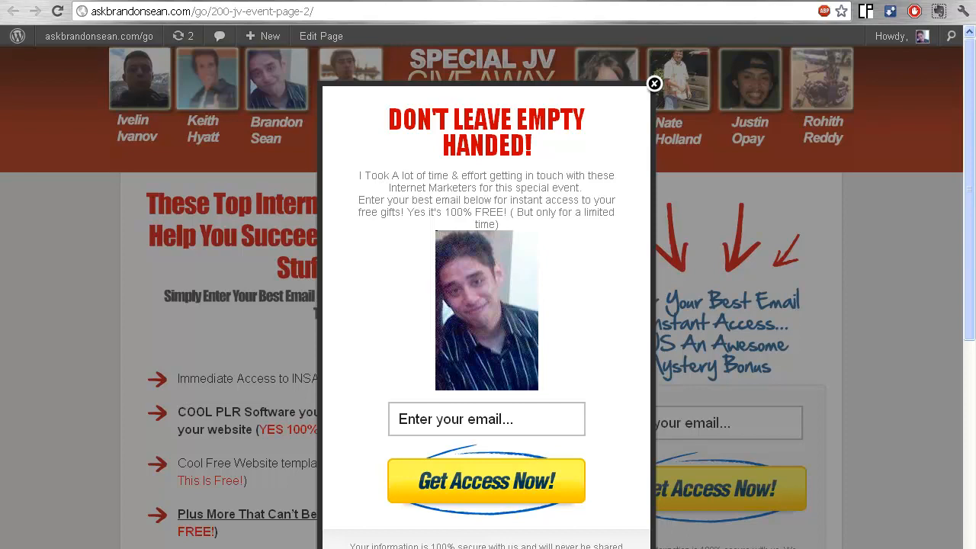
key("ctrl+Tab")
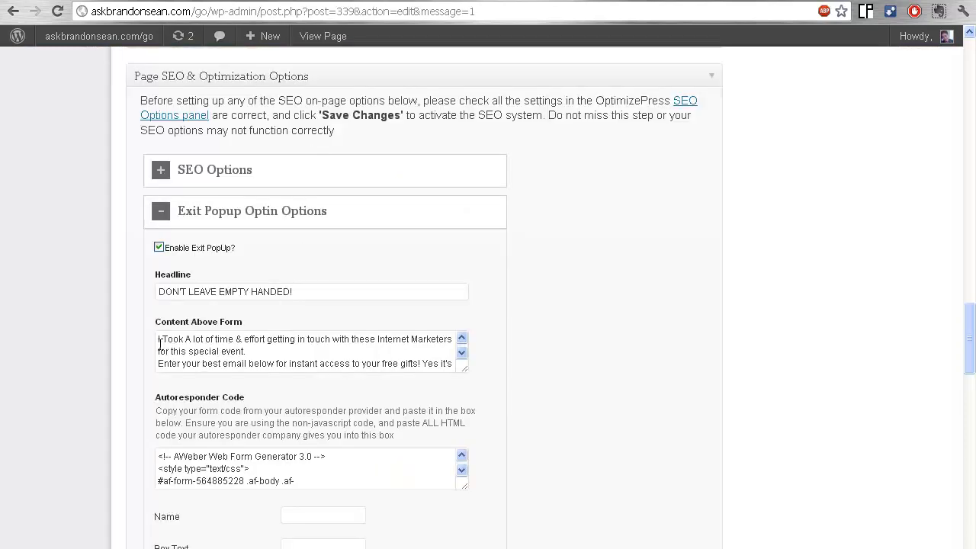
left_click_drag(158, 340, 577, 404)
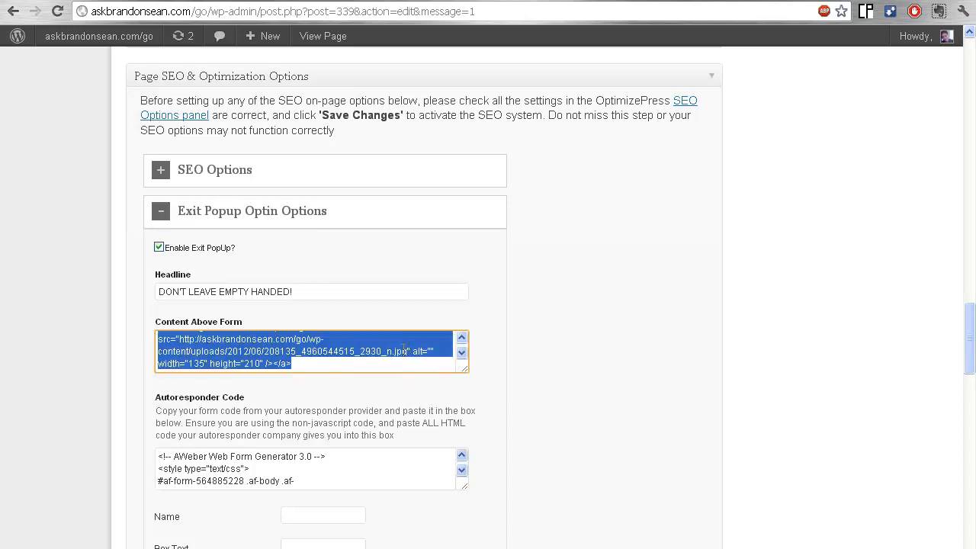
left_click(402, 352)
left_click(429, 1)
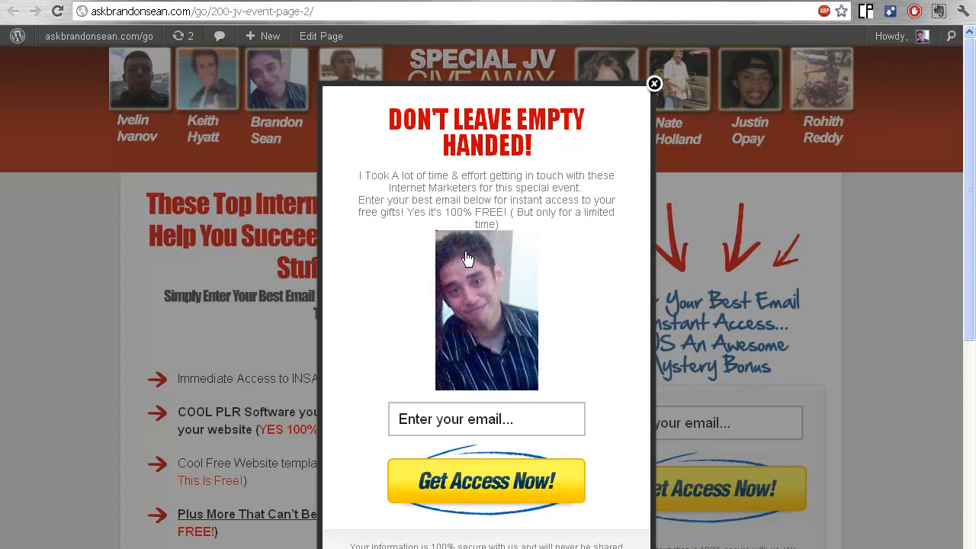
left_click(305, 1)
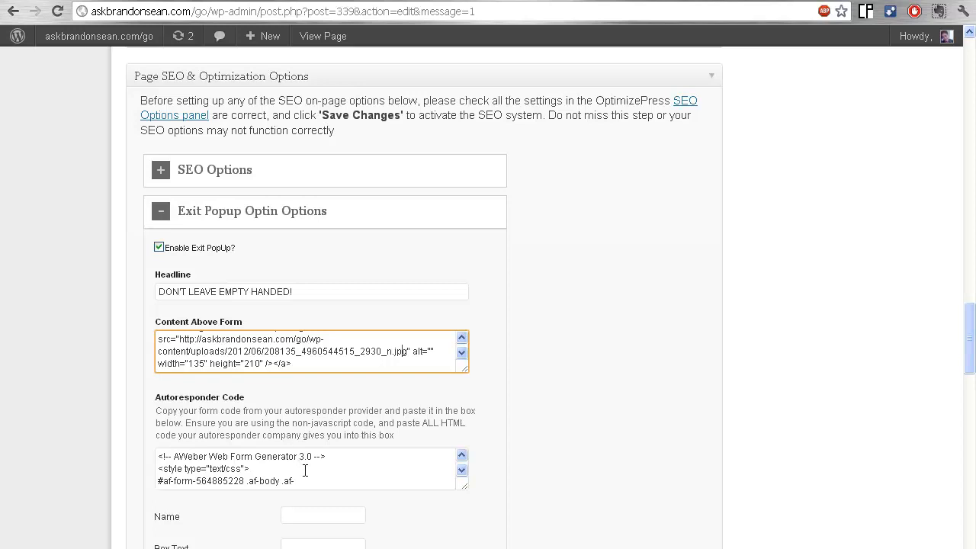
Step: Examine the exit popup's Autoresponder Code, Name and Email fields, Form URL, Hidden Fields, button and Content Below Form
scroll(308, 479, "down", 3)
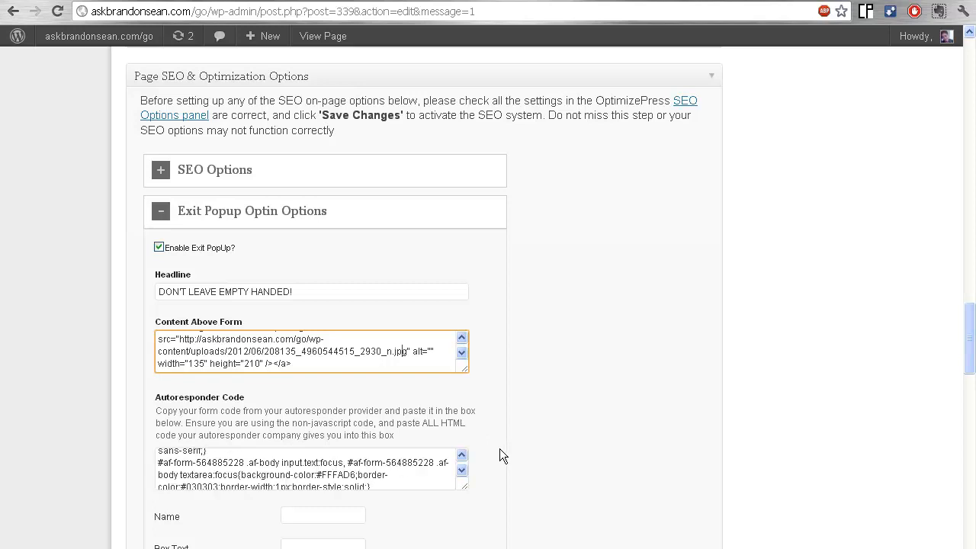
scroll(511, 435, "down", 1)
scroll(526, 427, "down", 2)
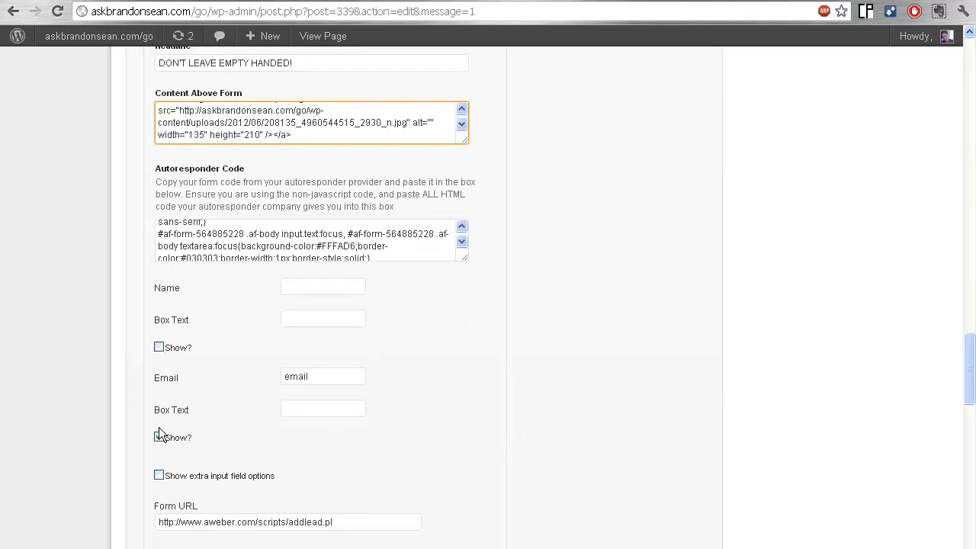
scroll(532, 327, "down", 1)
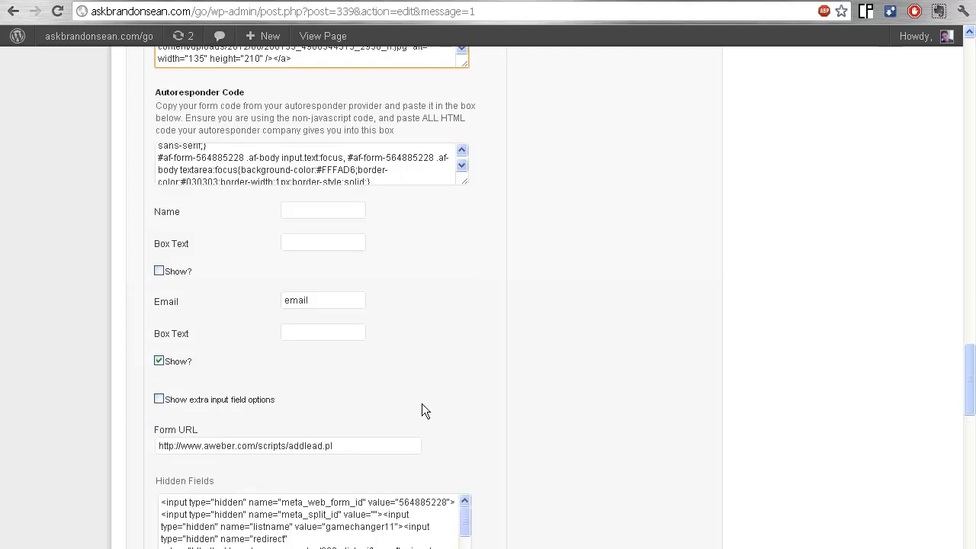
scroll(416, 404, "down", 3)
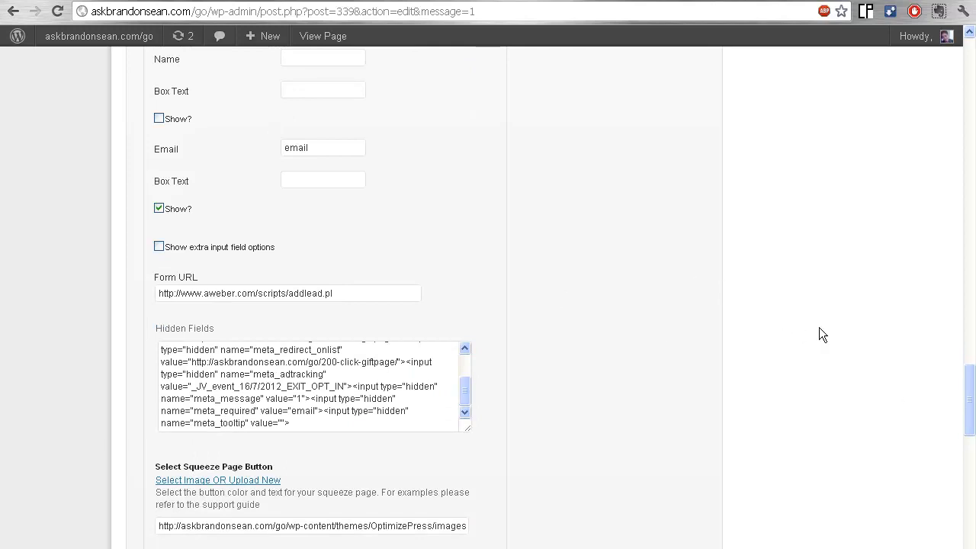
scroll(458, 433, "down", 1)
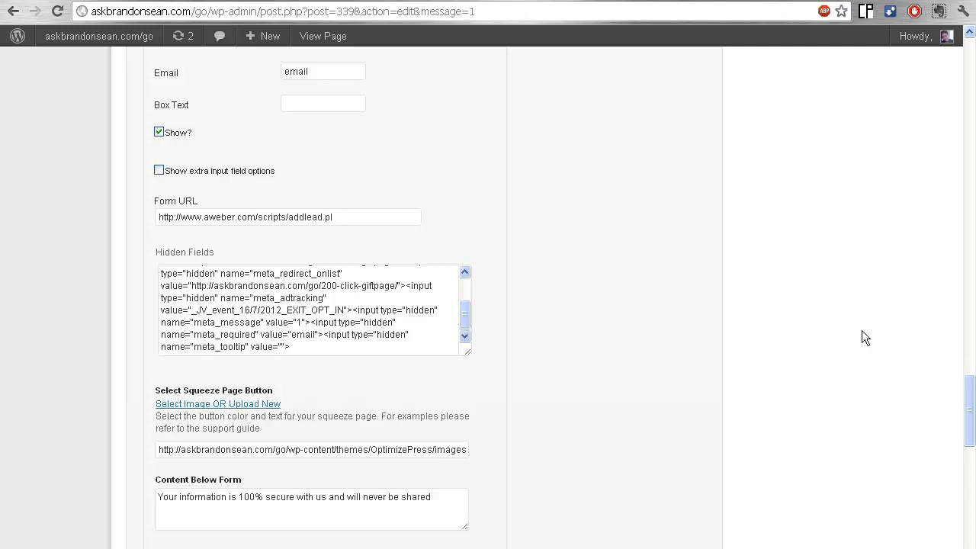
Step: Update the published 200 JV event page to save its settings
left_click_drag(972, 400, 975, 61)
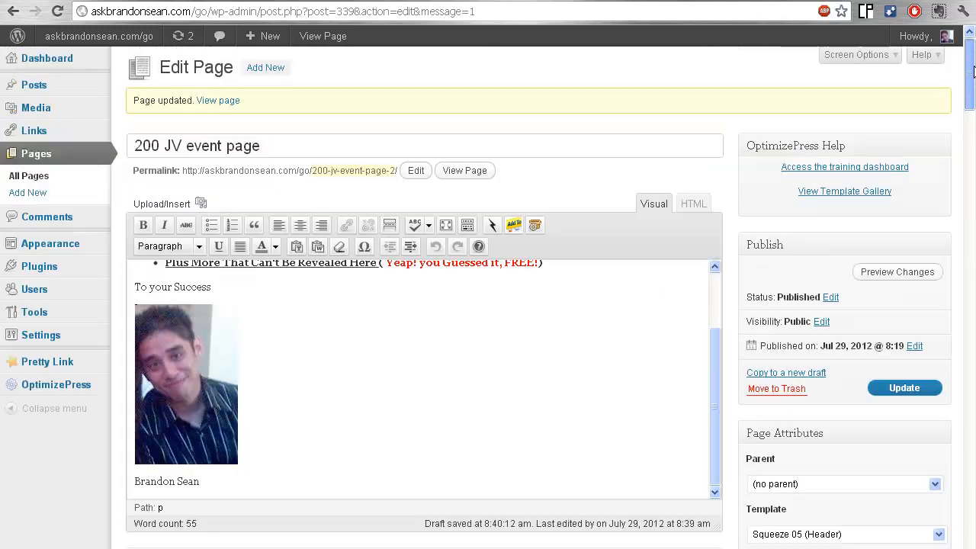
left_click(920, 388)
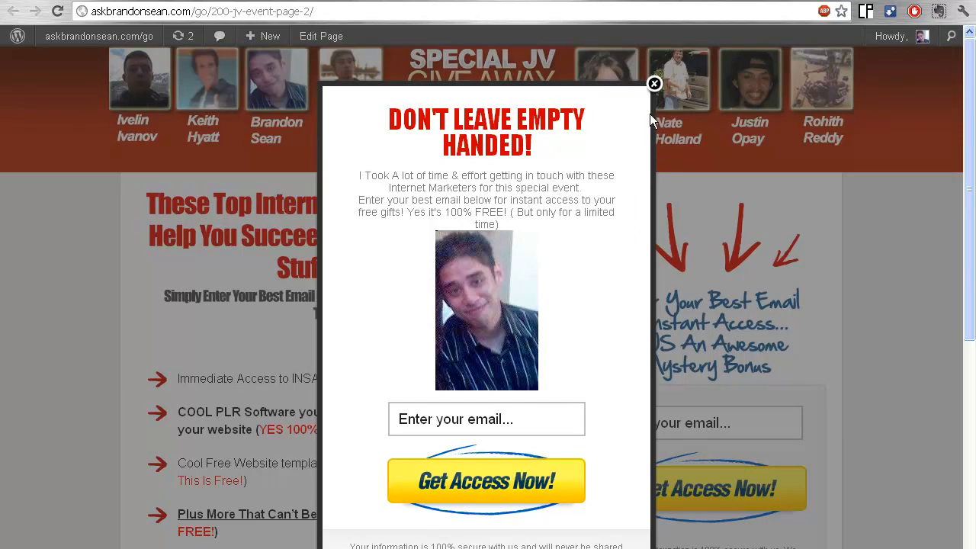
Step: Dismiss the live page's exit popup and inspect the squeeze page's headline, bullet points and email opt-in form
left_click(655, 85)
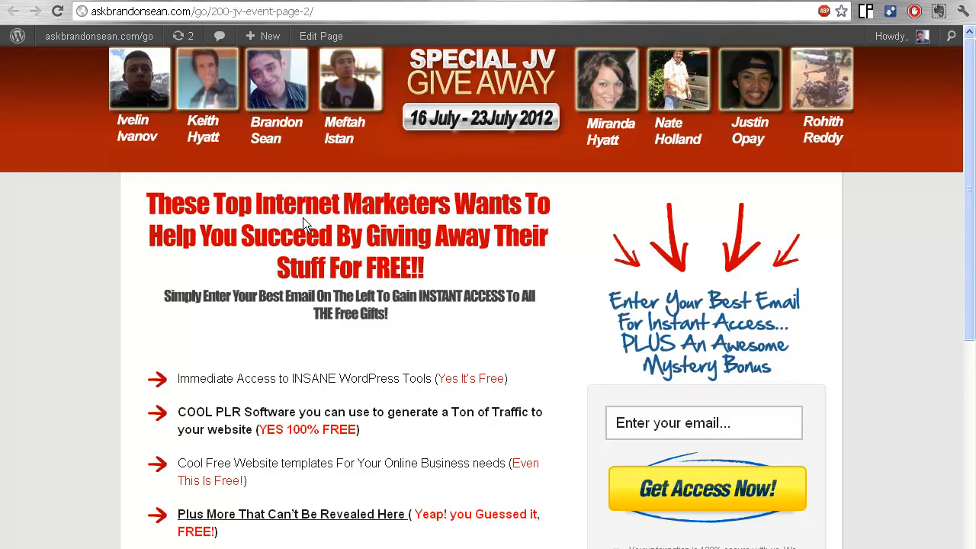
scroll(560, 248, "down", 2)
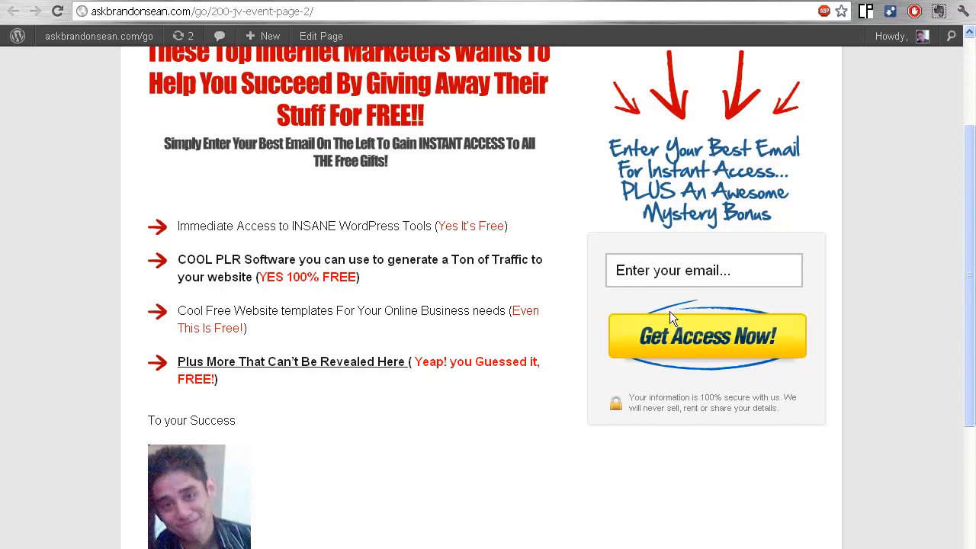
scroll(650, 266, "up", 2)
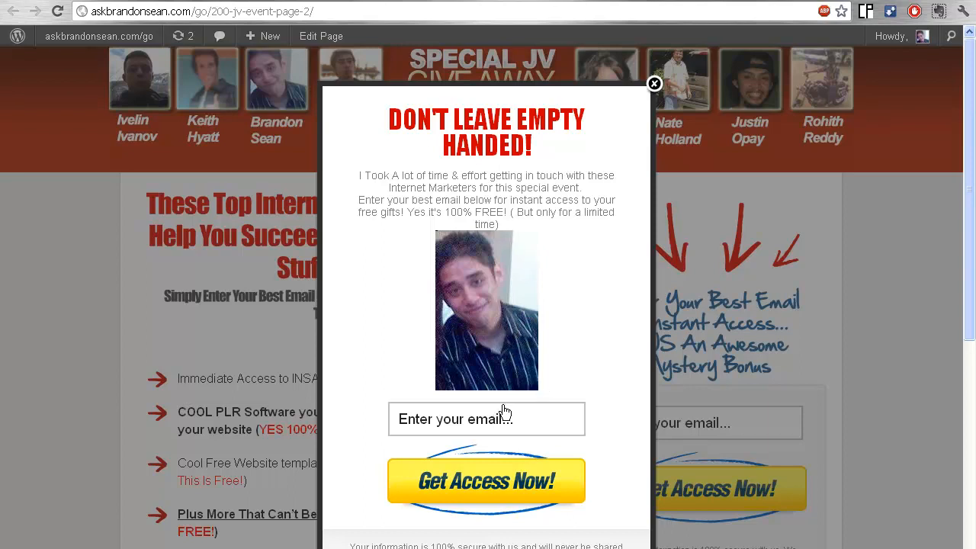
left_click(657, 87)
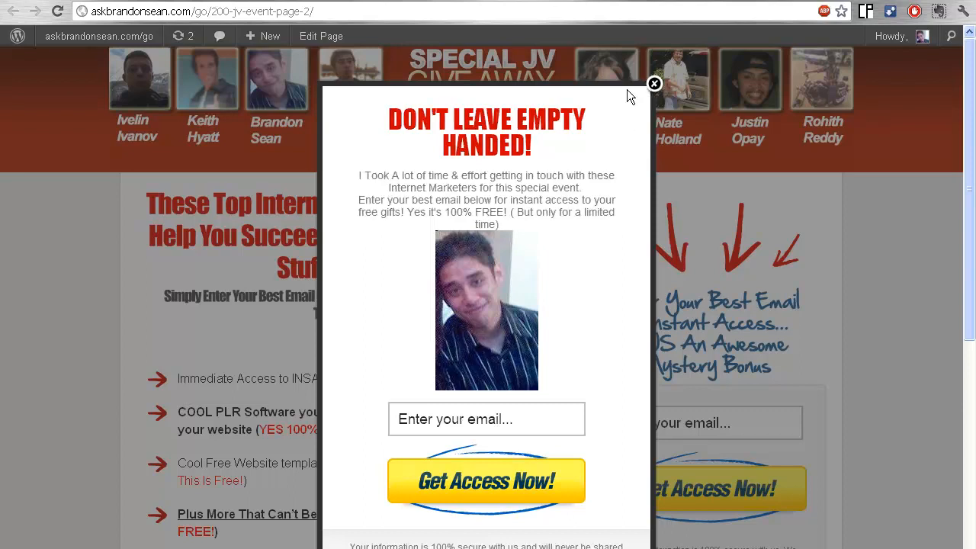
Step: Test the exit redirect by attempting to leave the live squeeze page and choosing to stay on it
key("ctrl+w")
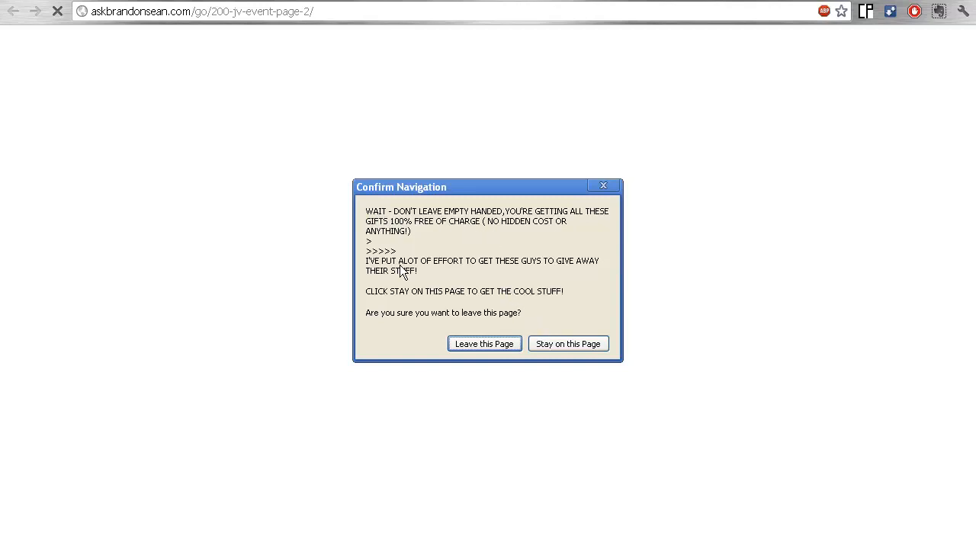
left_click(556, 347)
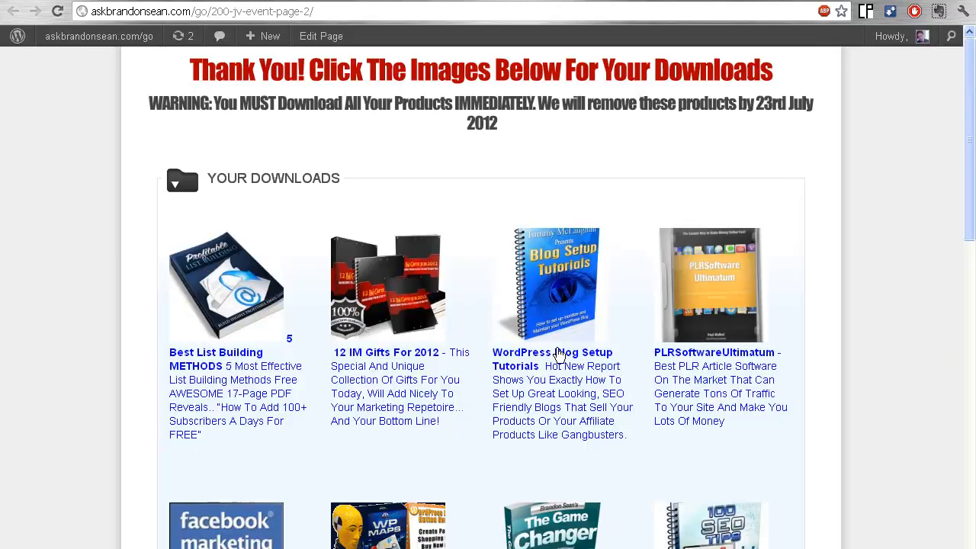